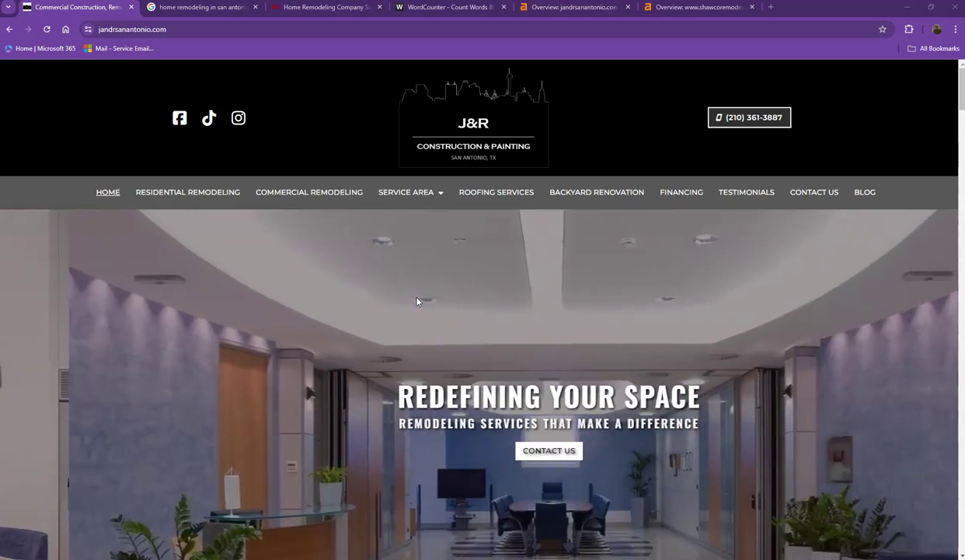
Step: Skim the J&R home page, then glance over the Shaw Remodeling competitor site
{"action": "left_click", "coordinate": [434, 296]}
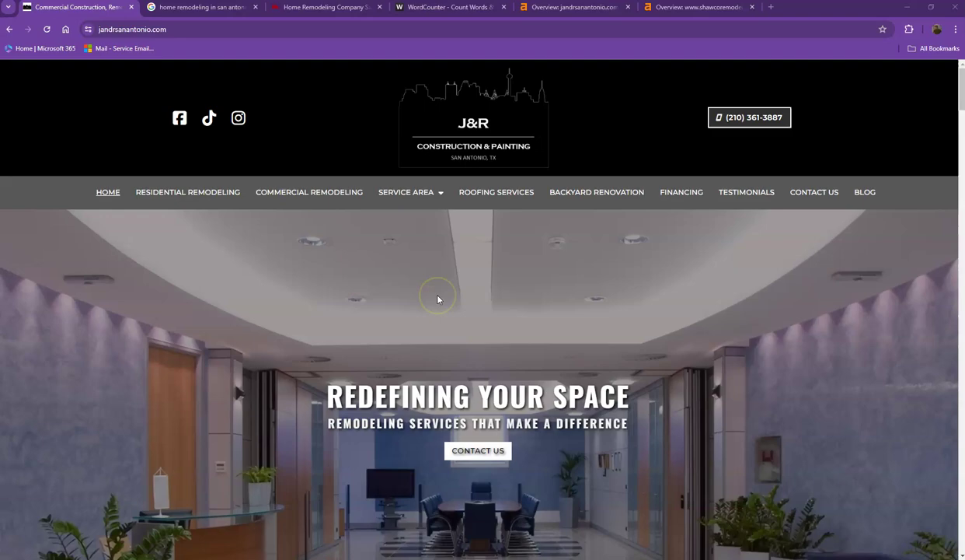
{"action": "left_click", "coordinate": [434, 294]}
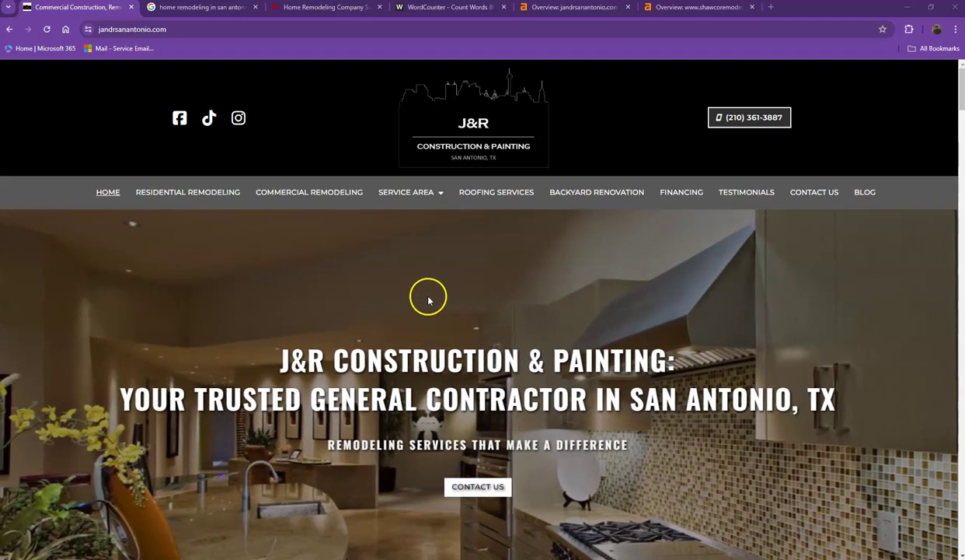
{"action": "scroll", "coordinate": [430, 301], "scroll_direction": "down", "scroll_amount": 2}
{"action": "scroll", "coordinate": [431, 299], "scroll_direction": "down", "scroll_amount": 2}
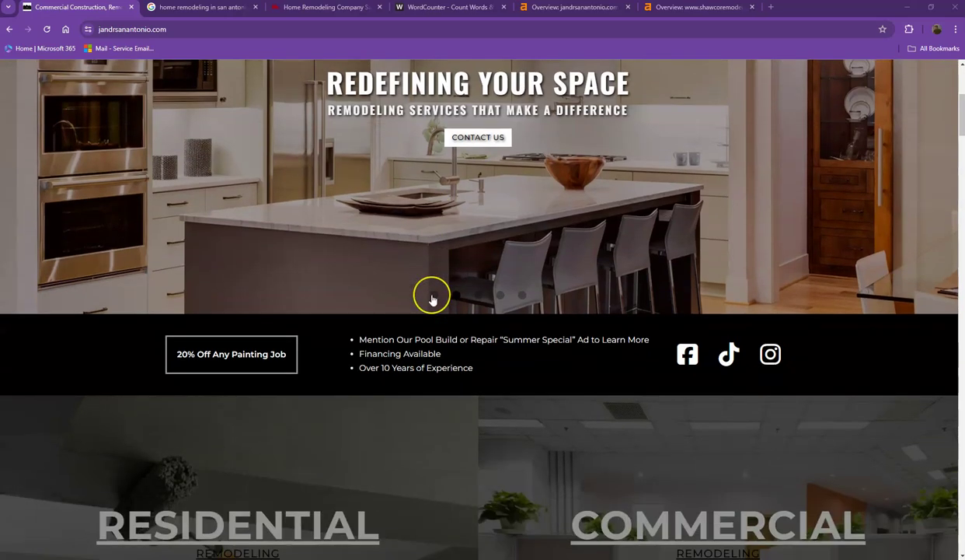
{"action": "scroll", "coordinate": [433, 300], "scroll_direction": "down", "scroll_amount": 6}
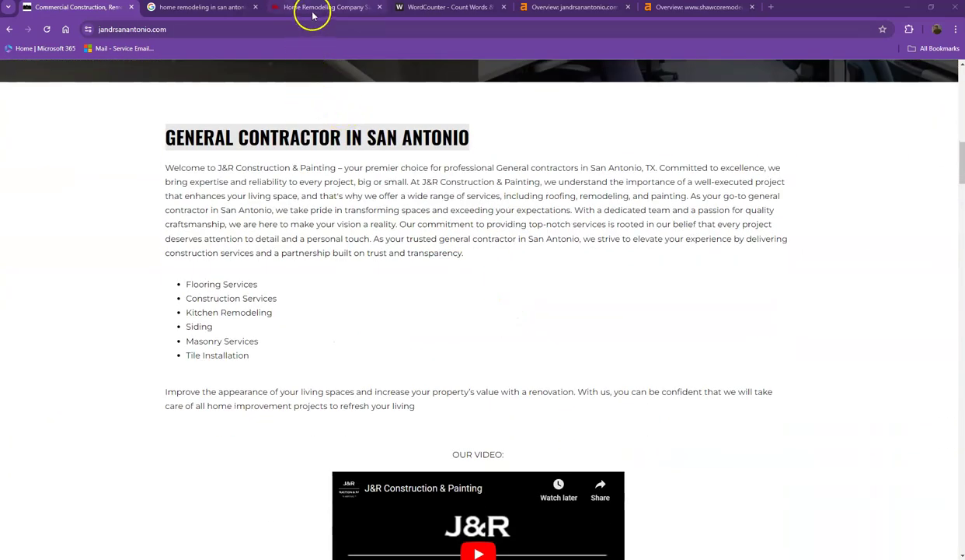
{"action": "left_click", "coordinate": [312, 9]}
{"action": "scroll", "coordinate": [472, 334], "scroll_direction": "up", "scroll_amount": 12}
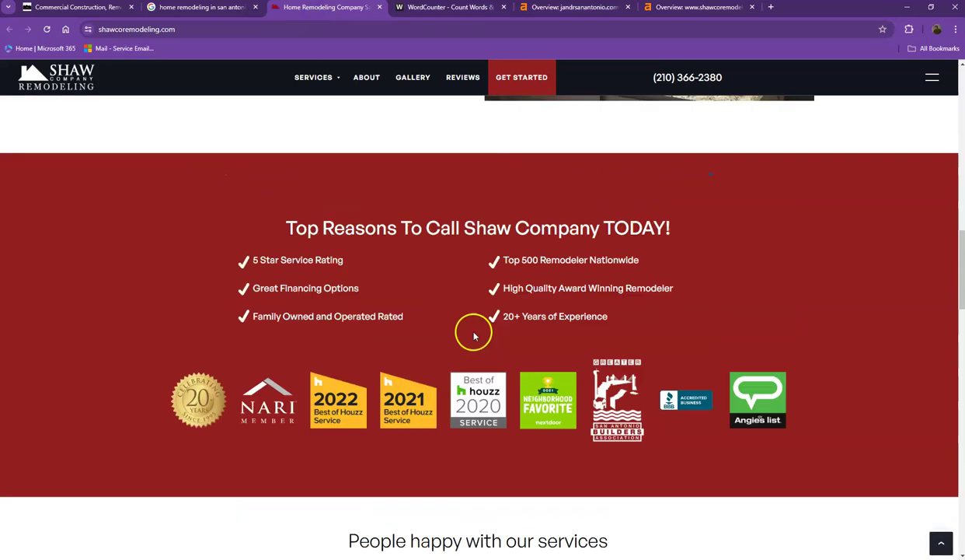
{"action": "scroll", "coordinate": [475, 335], "scroll_direction": "up", "scroll_amount": 10}
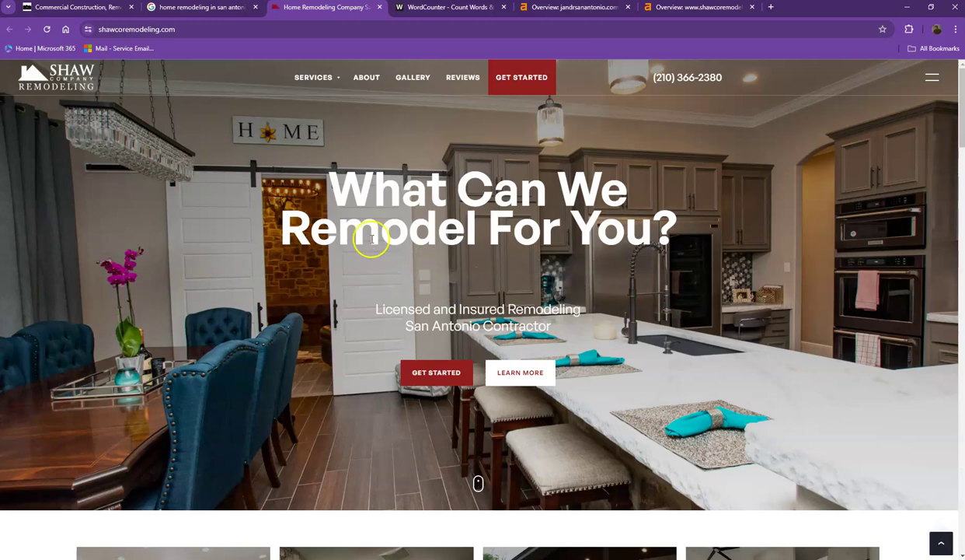
Step: Back on the J&R Construction site, scroll through the whole home page text
{"action": "left_click", "coordinate": [90, 12]}
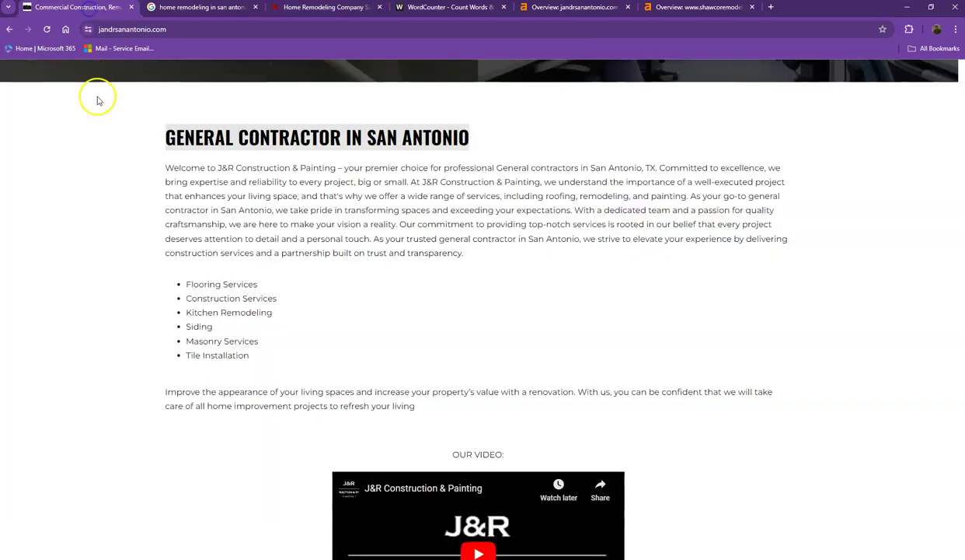
{"action": "scroll", "coordinate": [113, 159], "scroll_direction": "up", "scroll_amount": 10}
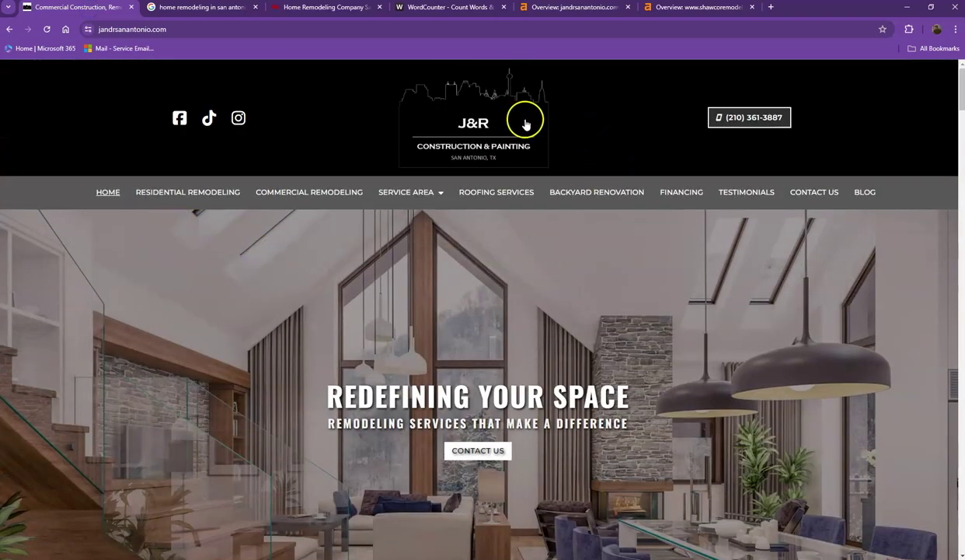
{"action": "scroll", "coordinate": [661, 186], "scroll_direction": "down", "scroll_amount": 2}
{"action": "scroll", "coordinate": [663, 196], "scroll_direction": "down", "scroll_amount": 11}
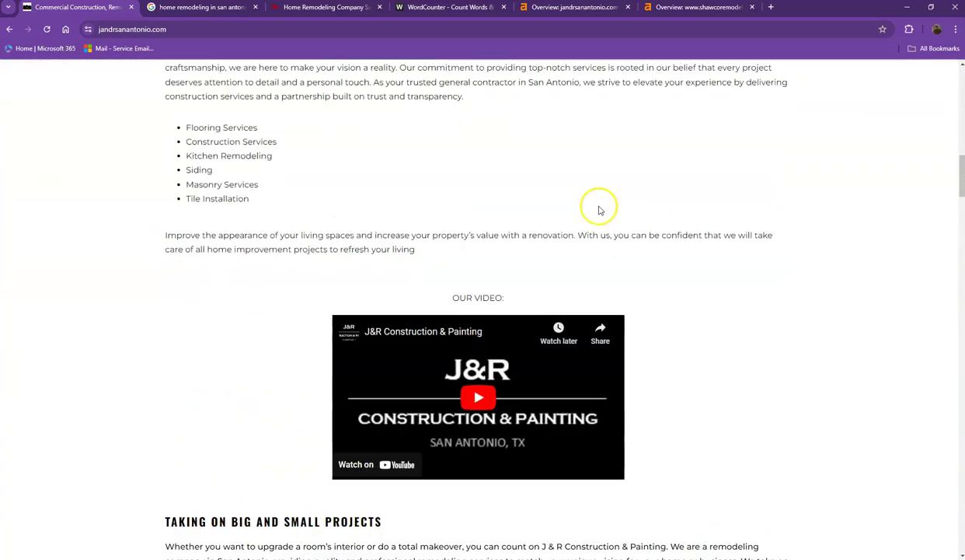
{"action": "scroll", "coordinate": [600, 210], "scroll_direction": "down", "scroll_amount": 10}
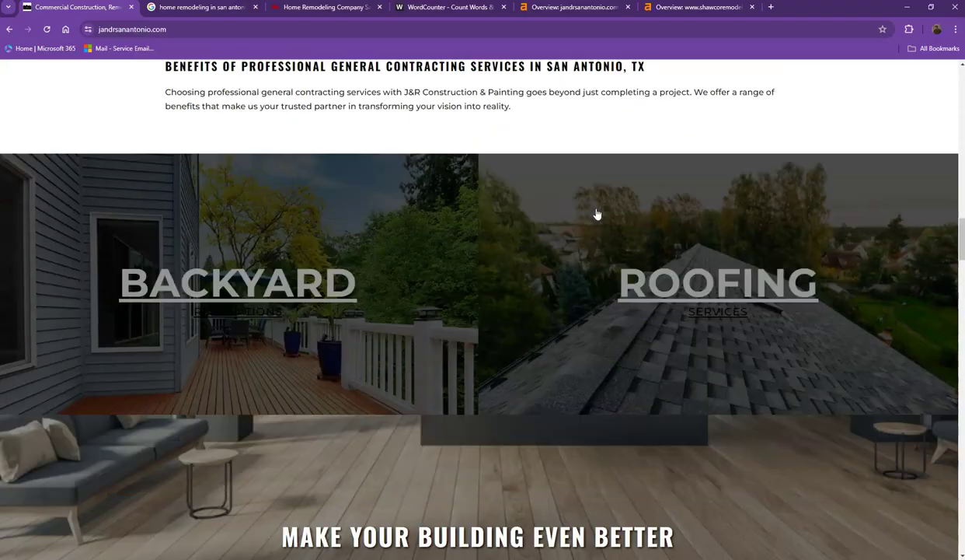
{"action": "scroll", "coordinate": [597, 214], "scroll_direction": "down", "scroll_amount": 15}
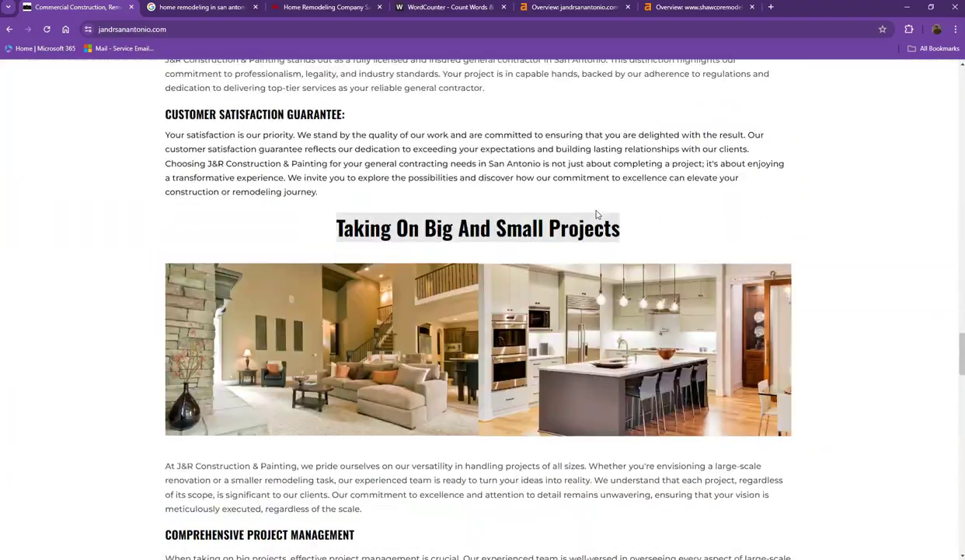
{"action": "scroll", "coordinate": [597, 214], "scroll_direction": "down", "scroll_amount": 15}
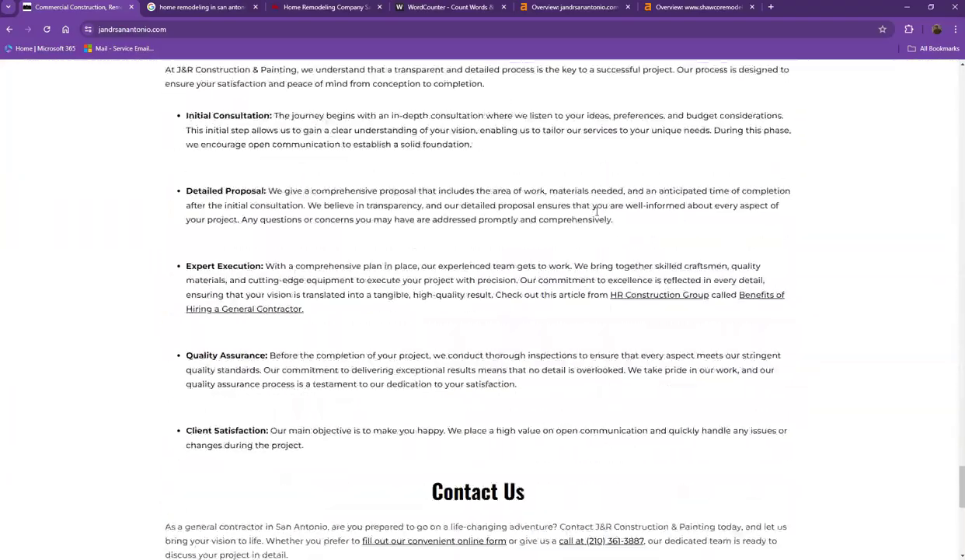
{"action": "scroll", "coordinate": [597, 212], "scroll_direction": "down", "scroll_amount": 10}
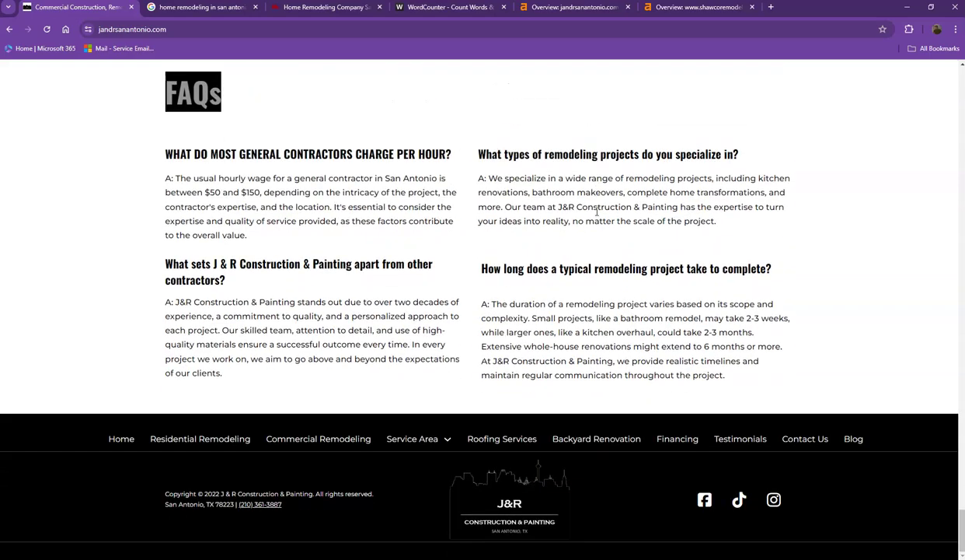
{"action": "scroll", "coordinate": [597, 214], "scroll_direction": "up", "scroll_amount": 10}
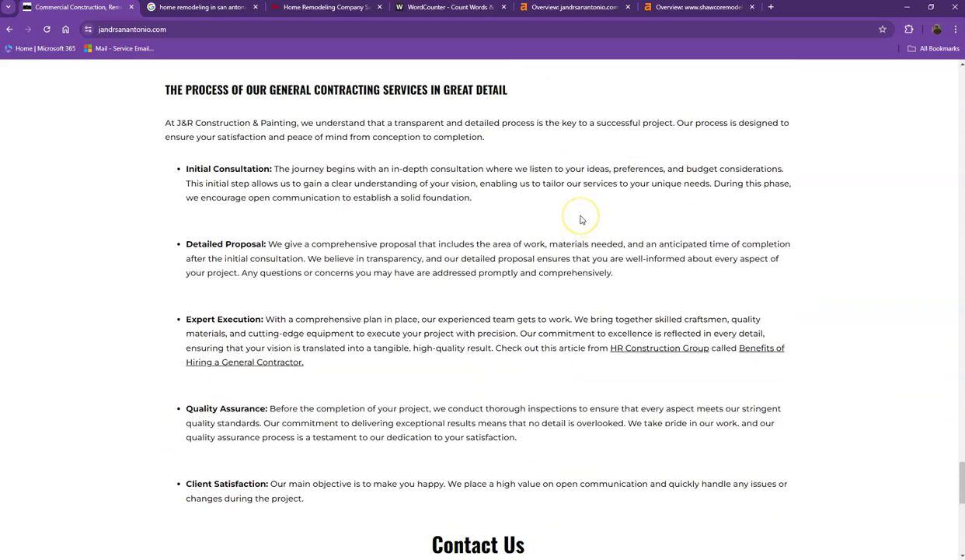
{"action": "scroll", "coordinate": [582, 220], "scroll_direction": "up", "scroll_amount": 2}
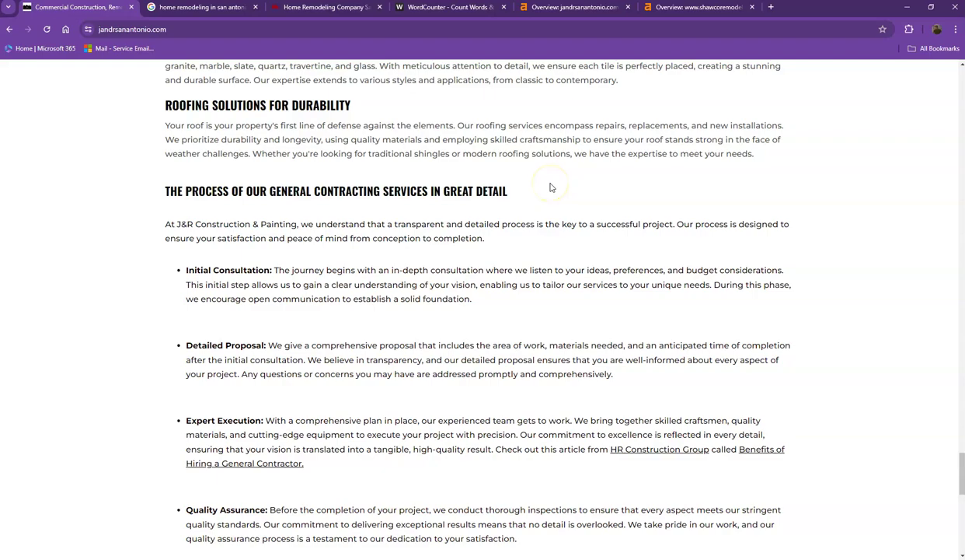
{"action": "scroll", "coordinate": [547, 199], "scroll_direction": "up", "scroll_amount": 7}
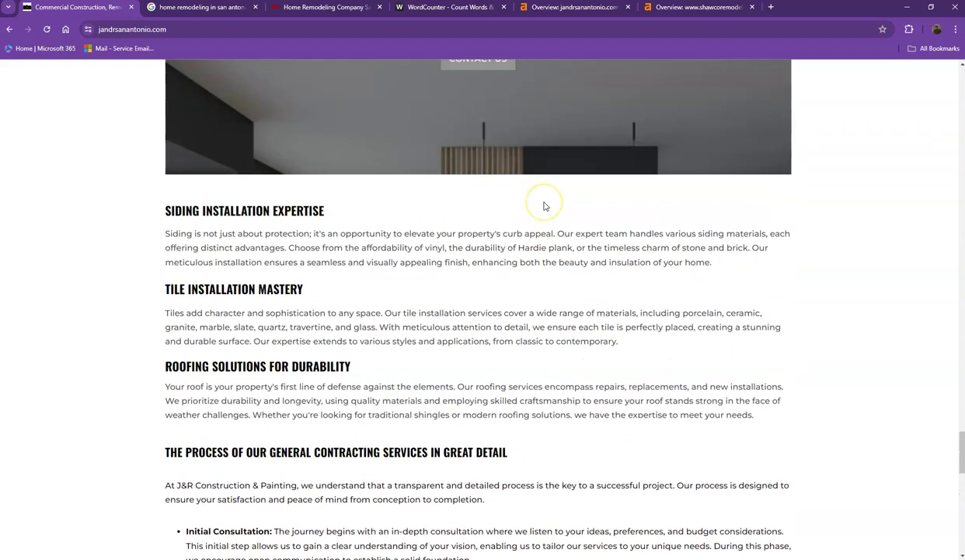
{"action": "scroll", "coordinate": [545, 206], "scroll_direction": "up", "scroll_amount": 5}
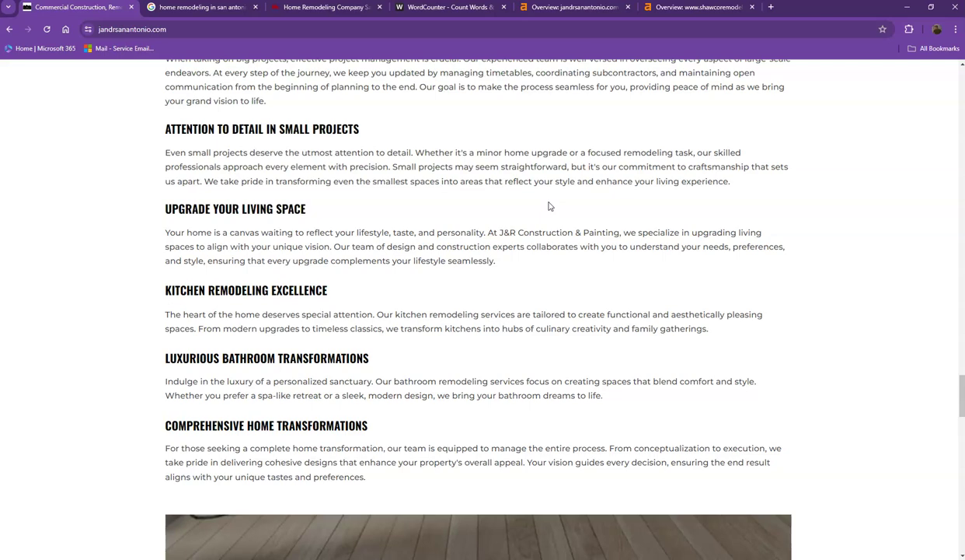
{"action": "scroll", "coordinate": [548, 206], "scroll_direction": "up", "scroll_amount": 4}
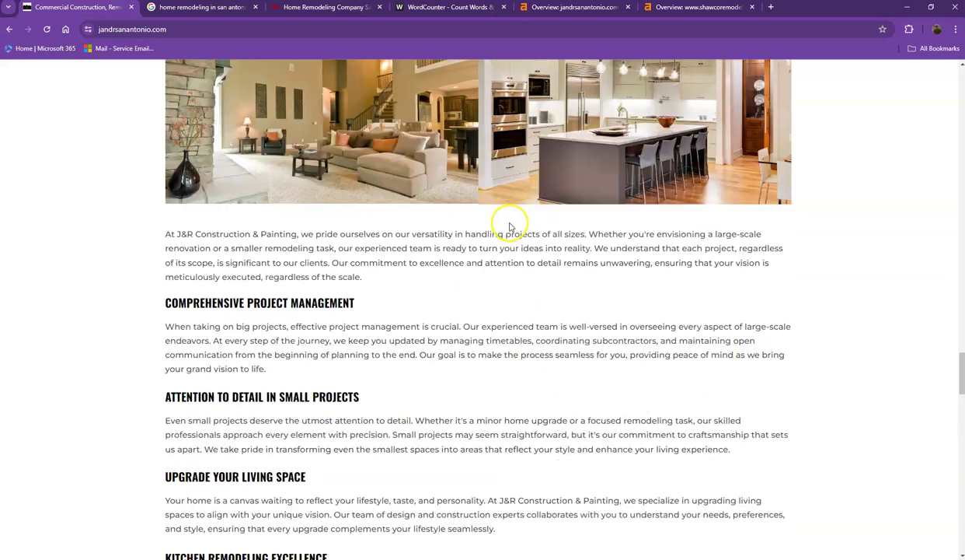
{"action": "scroll", "coordinate": [459, 285], "scroll_direction": "up", "scroll_amount": 3}
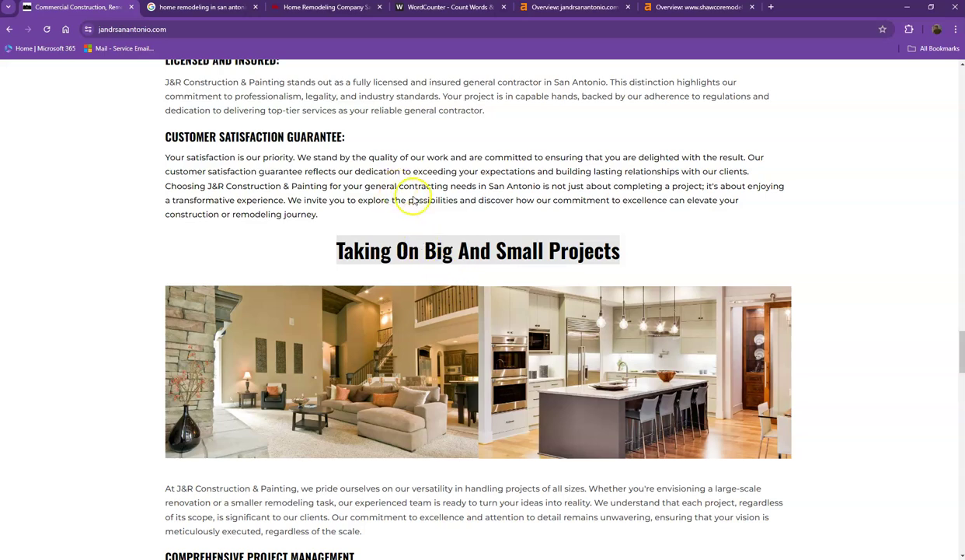
{"action": "scroll", "coordinate": [415, 201], "scroll_direction": "up", "scroll_amount": 4}
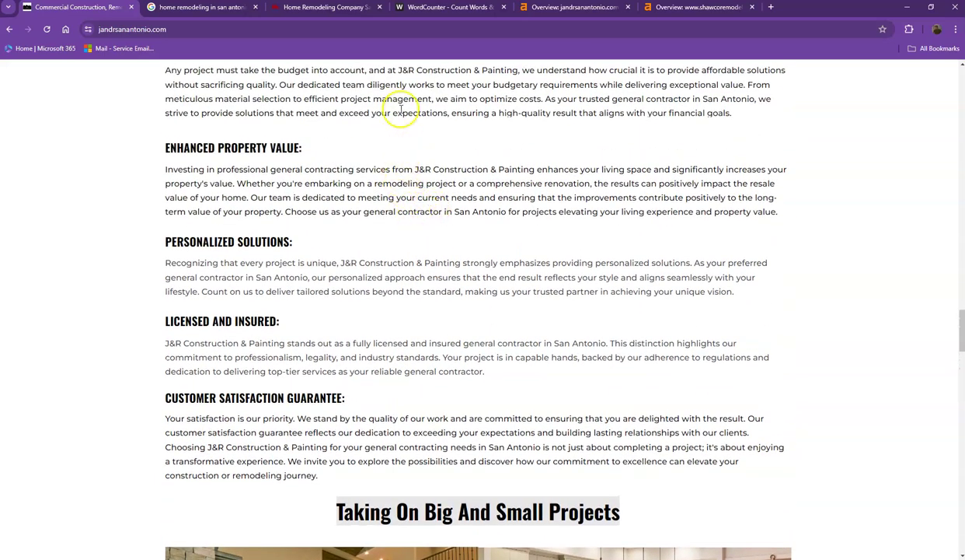
Step: Paste all the J&R page text into WordCounter: 2,474 words, 16,274 characters
{"action": "key", "text": "ctrl+a"}
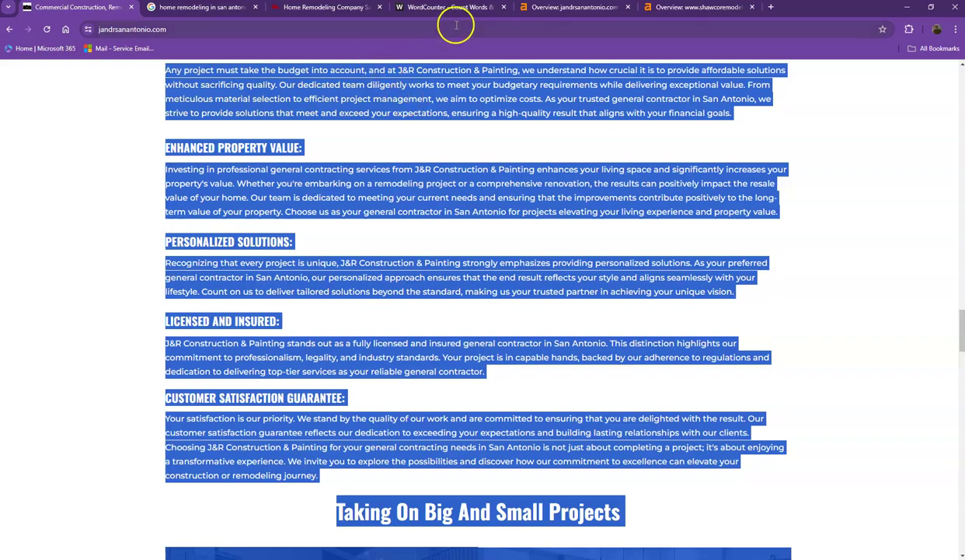
{"action": "left_click", "coordinate": [449, 7]}
{"action": "key", "text": "ctrl+v"}
{"action": "scroll", "coordinate": [366, 241], "scroll_direction": "up", "scroll_amount": 15}
{"action": "scroll", "coordinate": [362, 239], "scroll_direction": "up", "scroll_amount": 10}
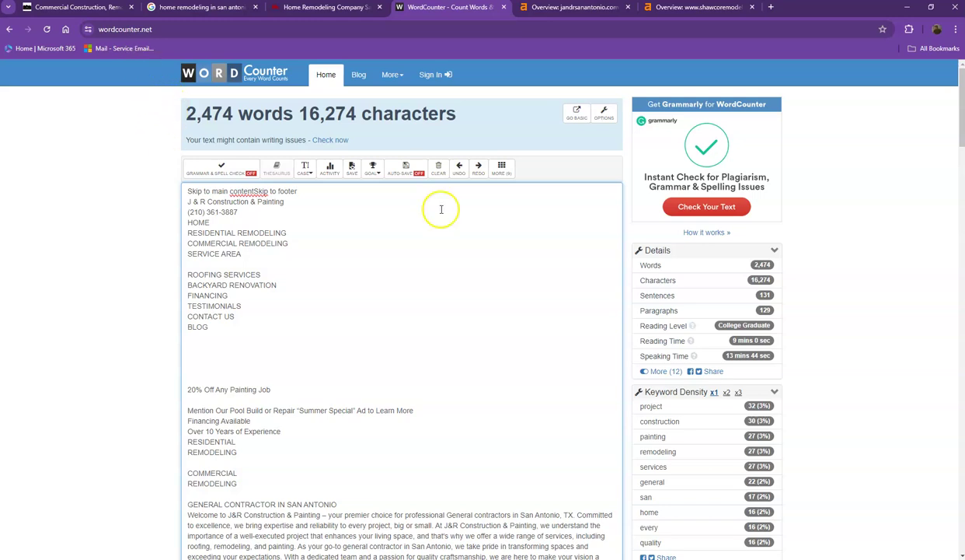
{"action": "scroll", "coordinate": [600, 256], "scroll_direction": "down", "scroll_amount": 2}
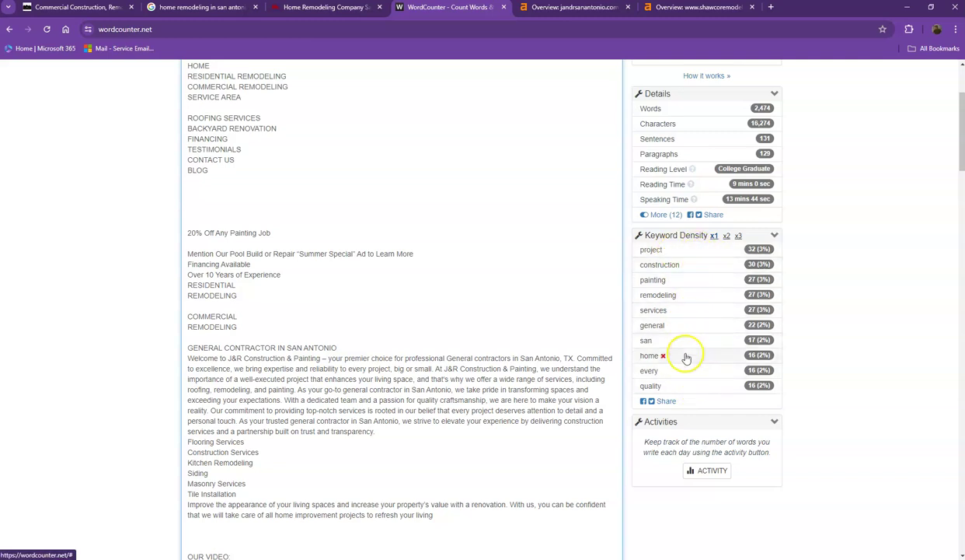
Step: Return to the J&R Construction & Painting homepage, clear the selection, and scroll back up
{"action": "left_click", "coordinate": [84, 8]}
{"action": "left_click", "coordinate": [136, 178]}
{"action": "scroll", "coordinate": [132, 202], "scroll_direction": "up", "scroll_amount": 15}
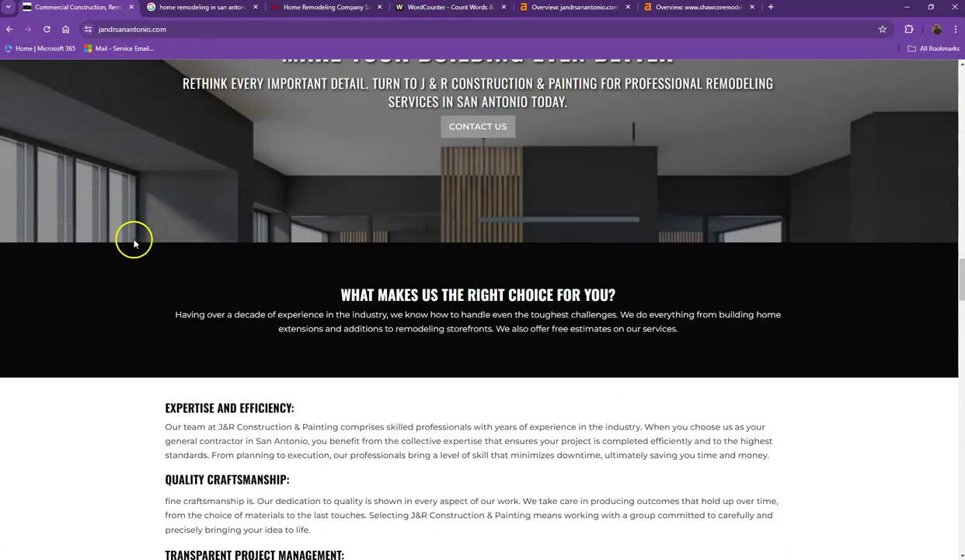
{"action": "scroll", "coordinate": [144, 249], "scroll_direction": "up", "scroll_amount": 9}
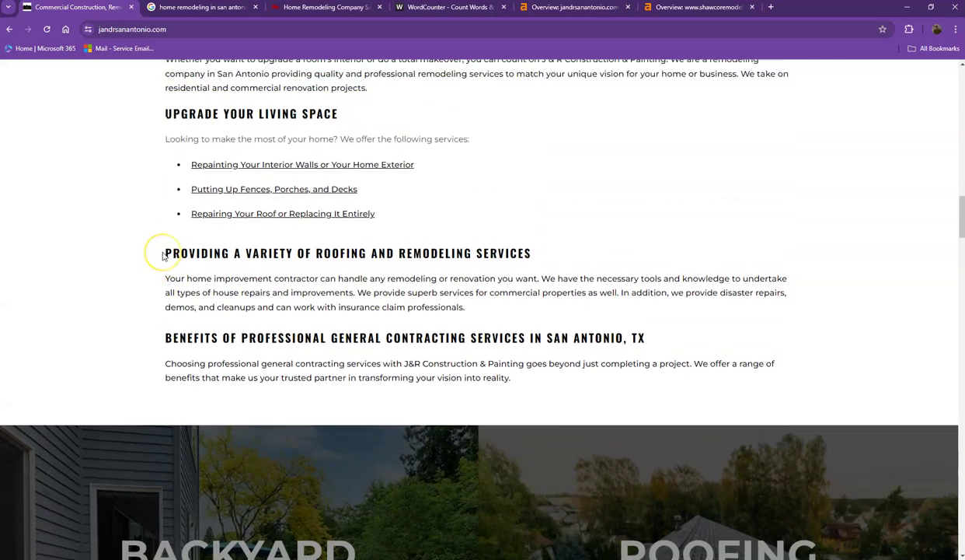
{"action": "scroll", "coordinate": [162, 256], "scroll_direction": "up", "scroll_amount": 3}
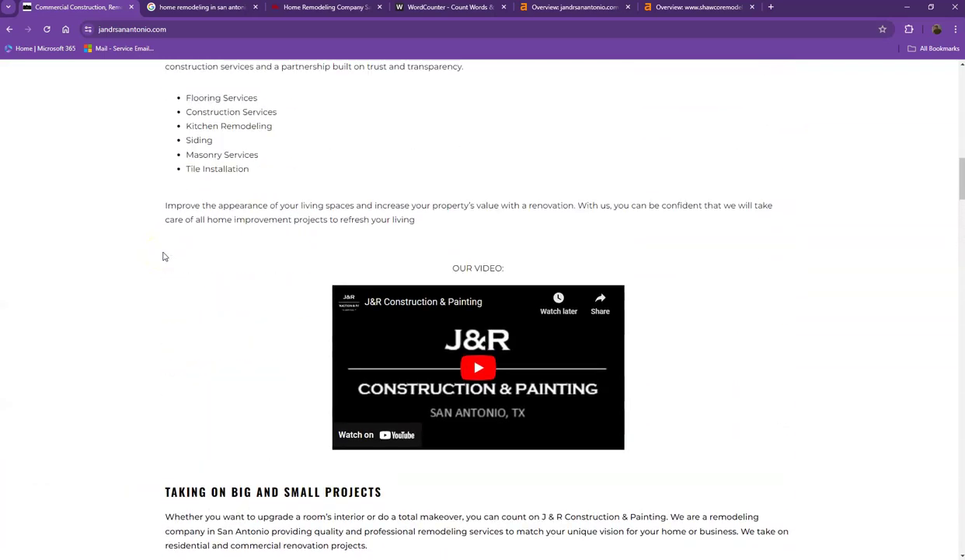
{"action": "scroll", "coordinate": [163, 255], "scroll_direction": "up", "scroll_amount": 6}
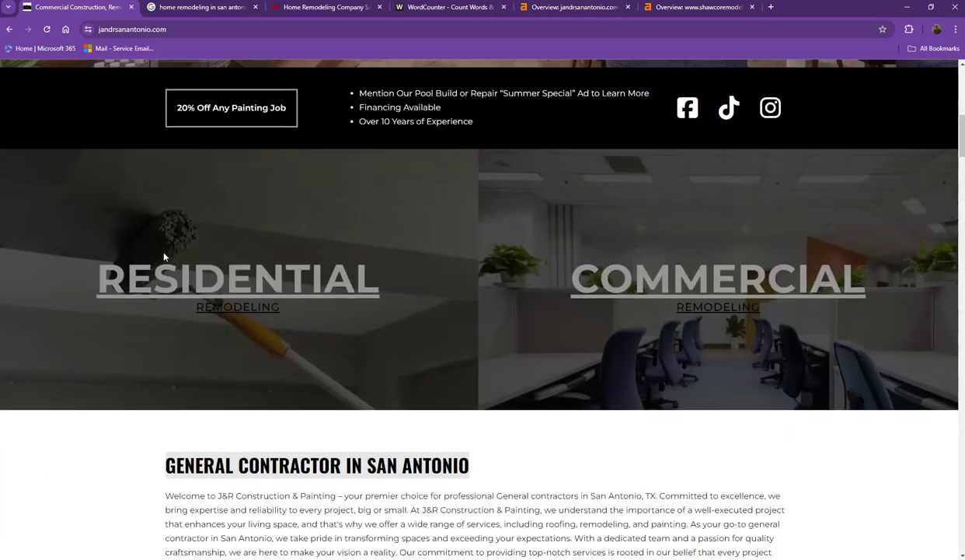
{"action": "scroll", "coordinate": [163, 255], "scroll_direction": "up", "scroll_amount": 3}
{"action": "left_click", "coordinate": [198, 8]}
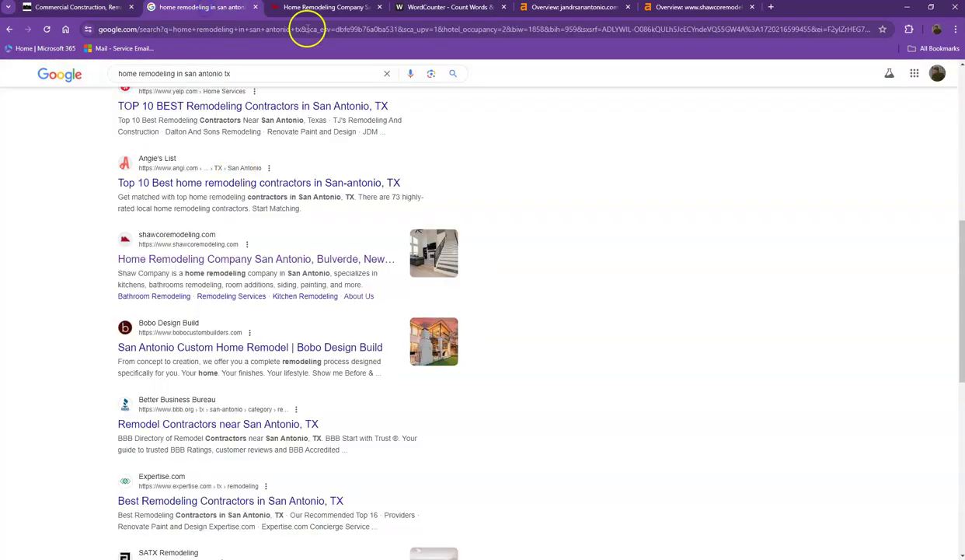
{"action": "scroll", "coordinate": [215, 146], "scroll_direction": "up", "scroll_amount": 5}
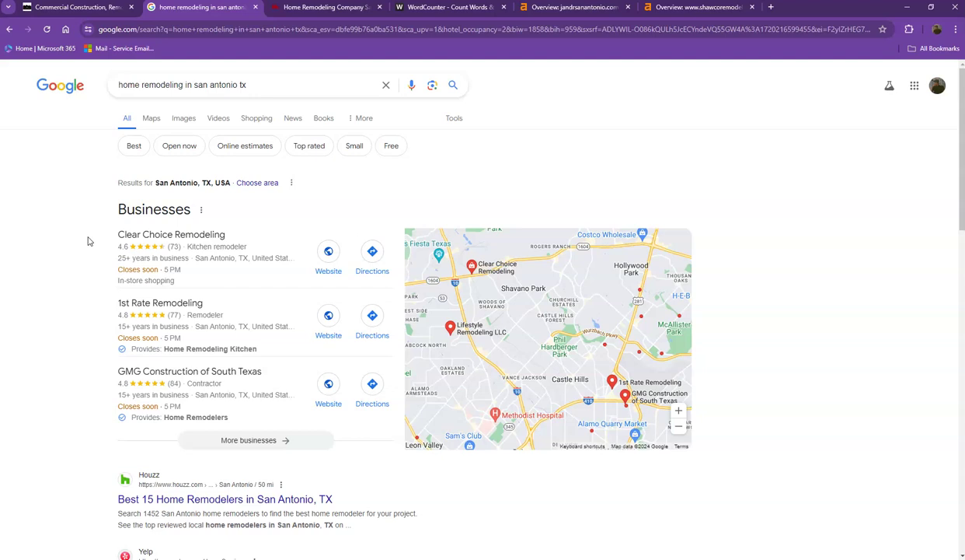
{"action": "scroll", "coordinate": [105, 253], "scroll_direction": "down", "scroll_amount": 5}
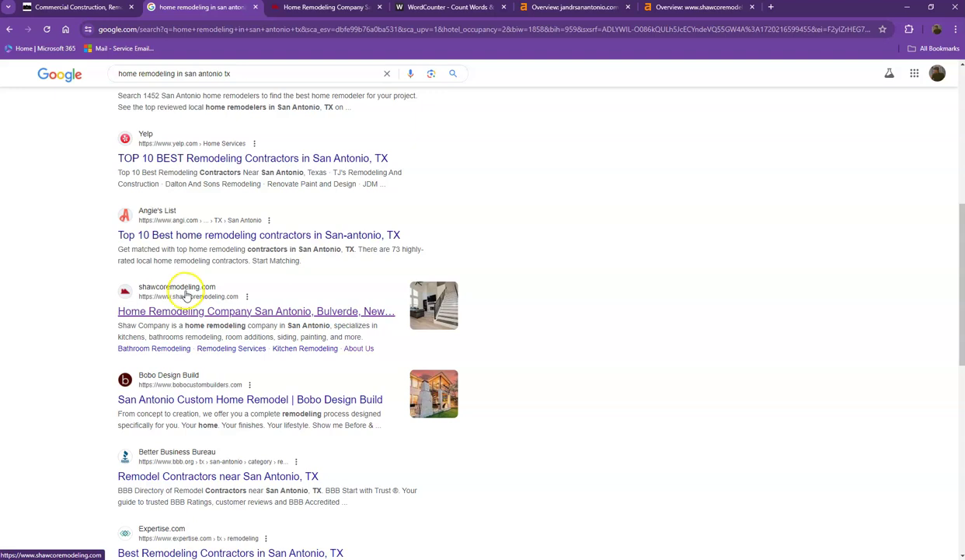
{"action": "scroll", "coordinate": [167, 386], "scroll_direction": "down", "scroll_amount": 3}
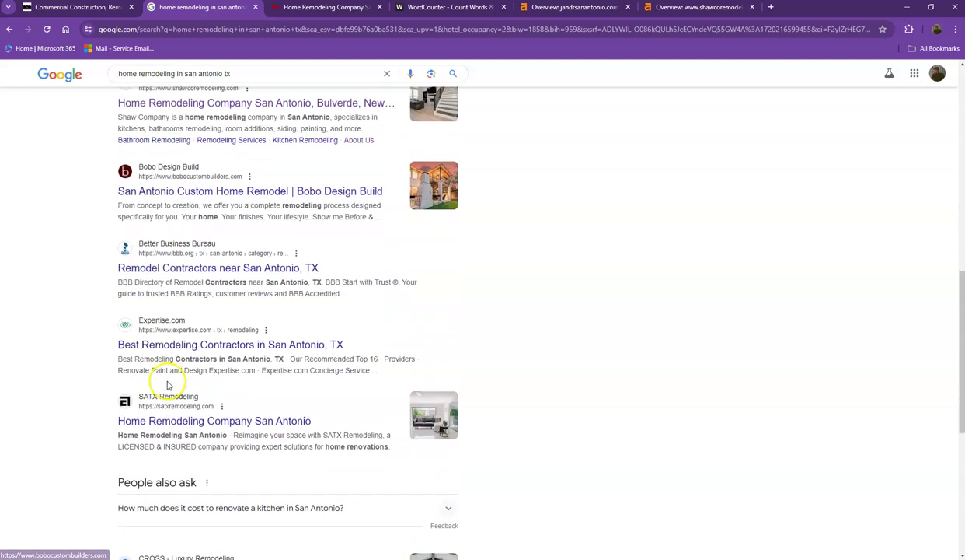
{"action": "scroll", "coordinate": [166, 384], "scroll_direction": "down", "scroll_amount": 2}
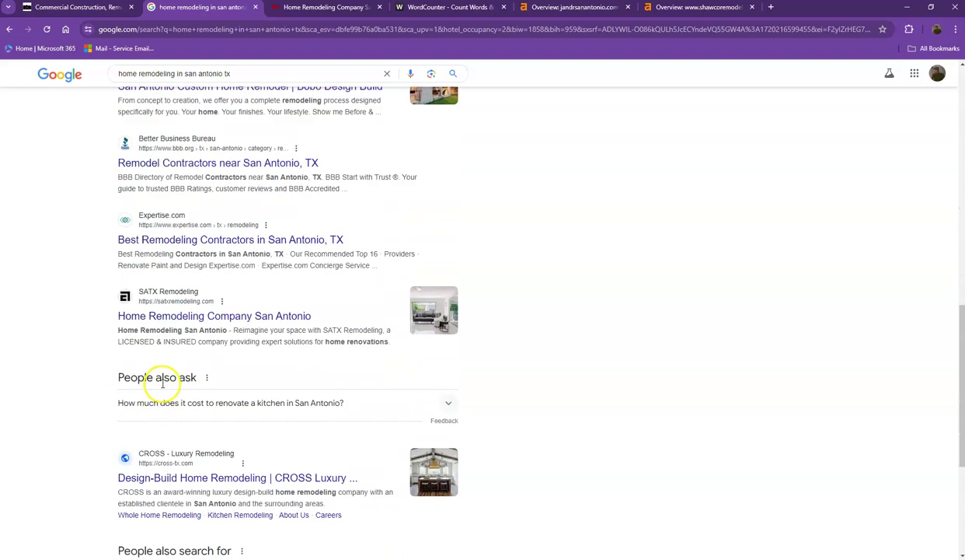
{"action": "scroll", "coordinate": [131, 381], "scroll_direction": "down", "scroll_amount": 2}
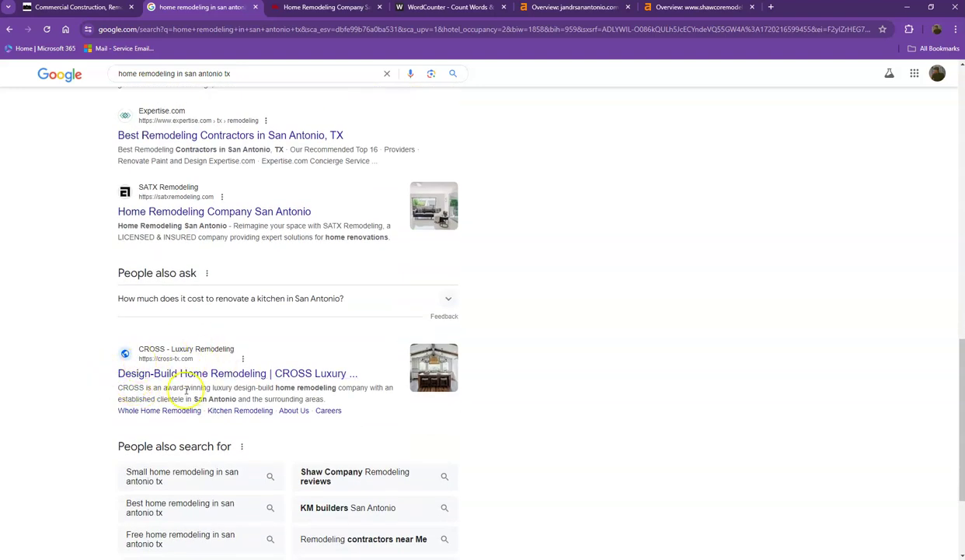
{"action": "scroll", "coordinate": [210, 376], "scroll_direction": "up", "scroll_amount": 4}
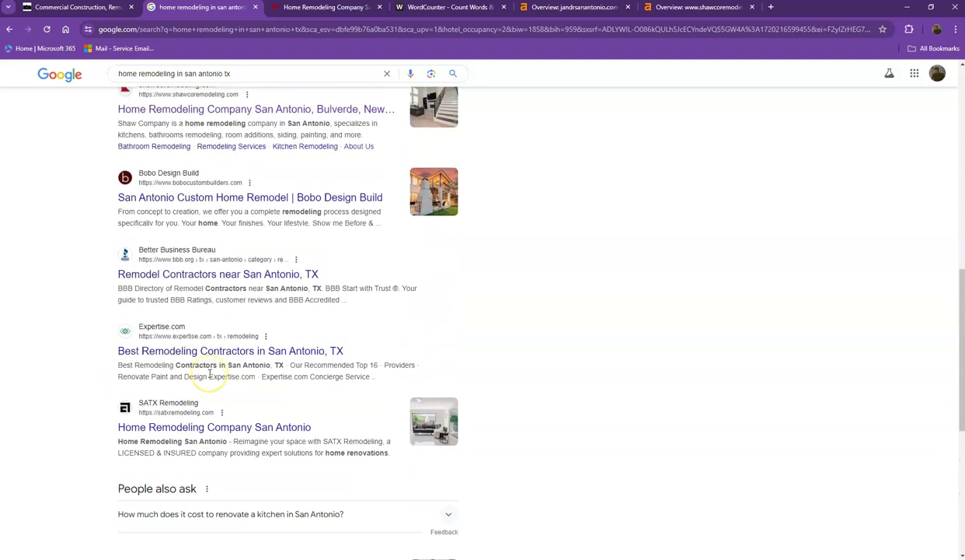
Step: Scroll the Shaw Remodeling homepage through its services and award badges down to the customer reviews
{"action": "scroll", "coordinate": [209, 375], "scroll_direction": "up", "scroll_amount": 3}
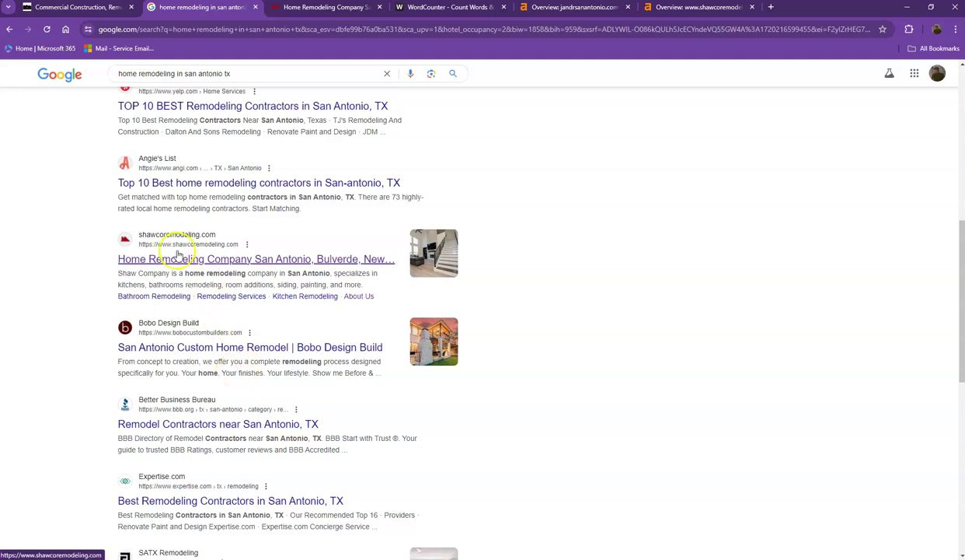
{"action": "left_click", "coordinate": [301, 10]}
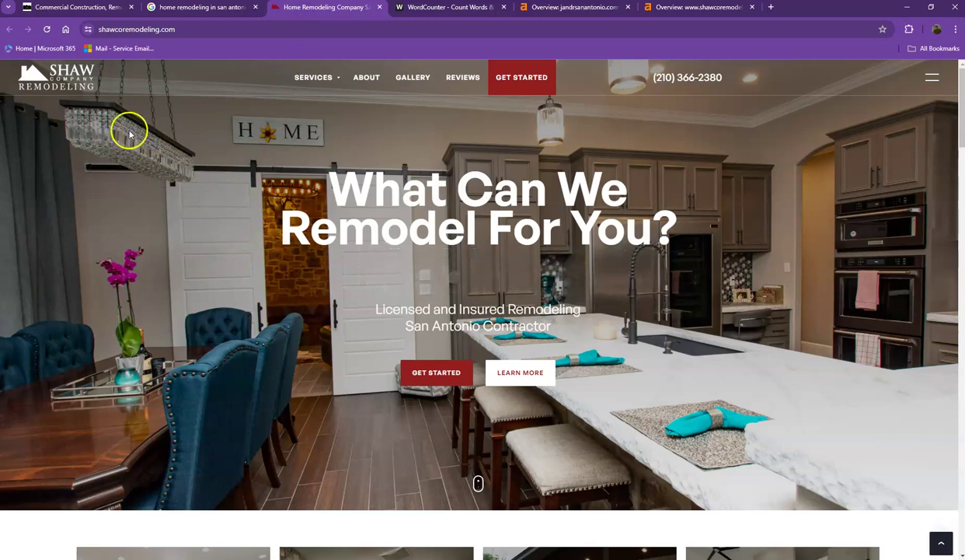
{"action": "scroll", "coordinate": [152, 224], "scroll_direction": "down", "scroll_amount": 4}
{"action": "scroll", "coordinate": [152, 226], "scroll_direction": "down", "scroll_amount": 13}
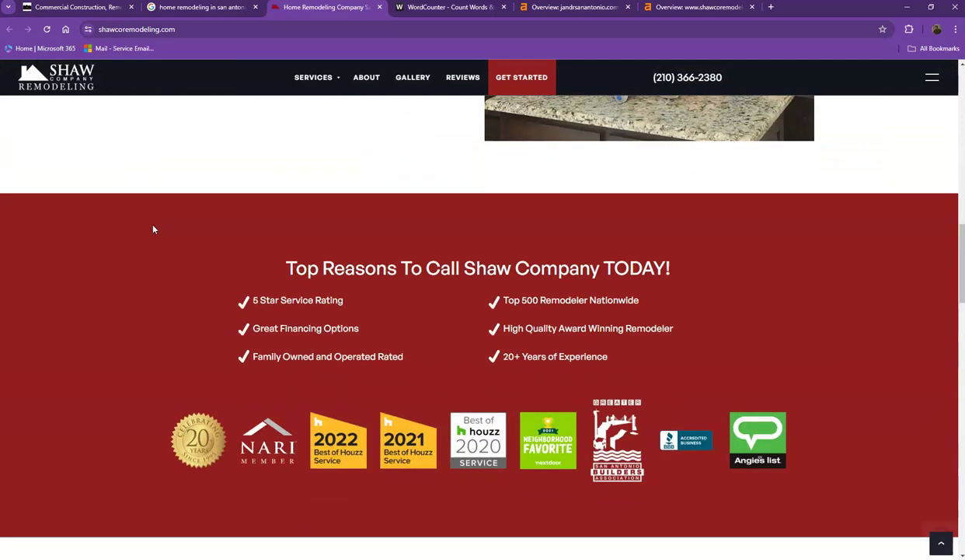
{"action": "scroll", "coordinate": [154, 230], "scroll_direction": "down", "scroll_amount": 2}
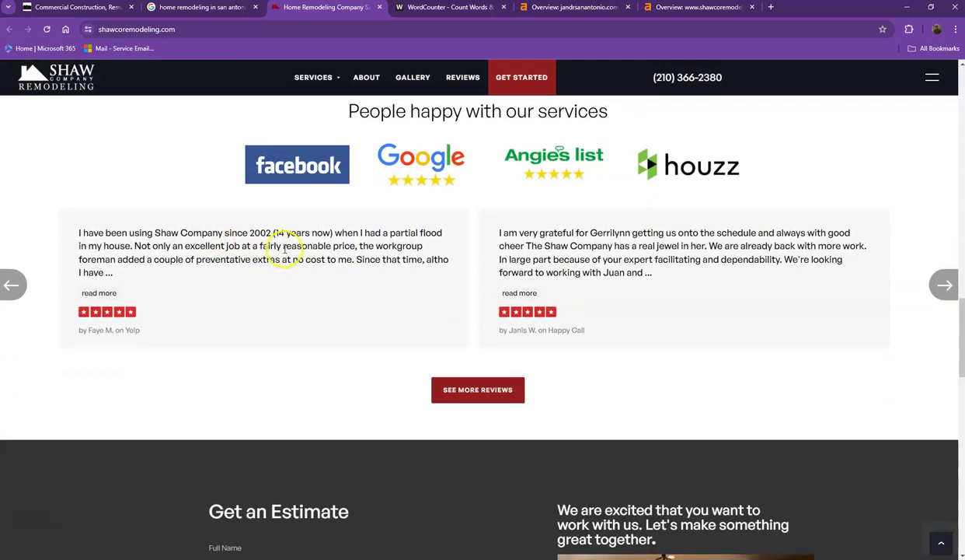
{"action": "scroll", "coordinate": [295, 255], "scroll_direction": "down", "scroll_amount": 2}
{"action": "scroll", "coordinate": [364, 280], "scroll_direction": "down", "scroll_amount": 3}
{"action": "scroll", "coordinate": [410, 248], "scroll_direction": "up", "scroll_amount": 5}
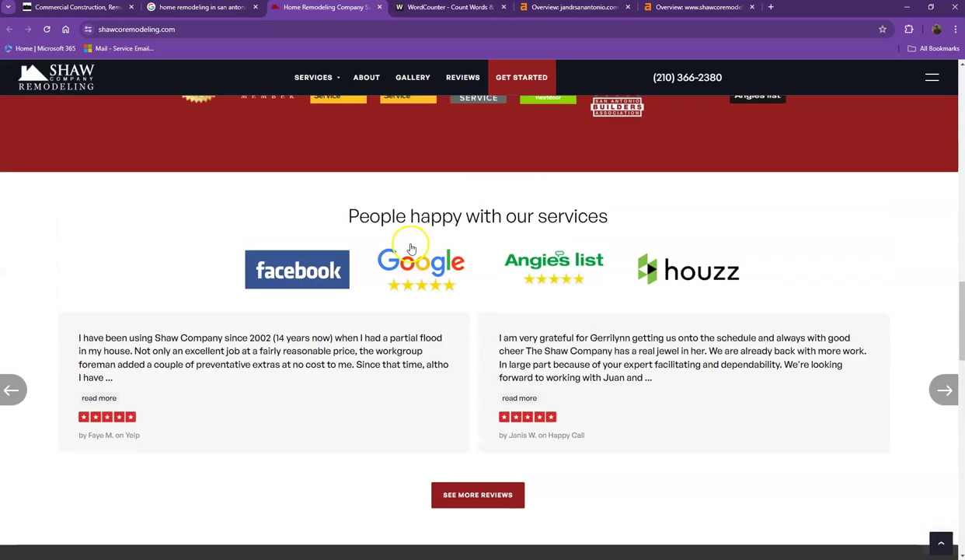
{"action": "scroll", "coordinate": [412, 247], "scroll_direction": "up", "scroll_amount": 5}
Step: Check jandrsanantonio.com's DR 0 and 2.3K backlinks, then view shawcoremodeling.com's DR 21 overview
{"action": "left_click", "coordinate": [581, 10]}
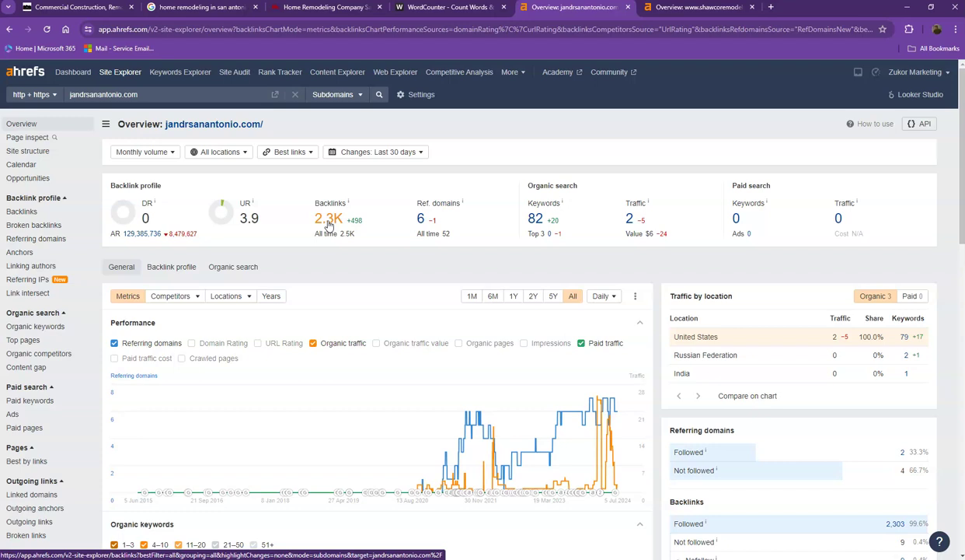
{"action": "left_click", "coordinate": [328, 224]}
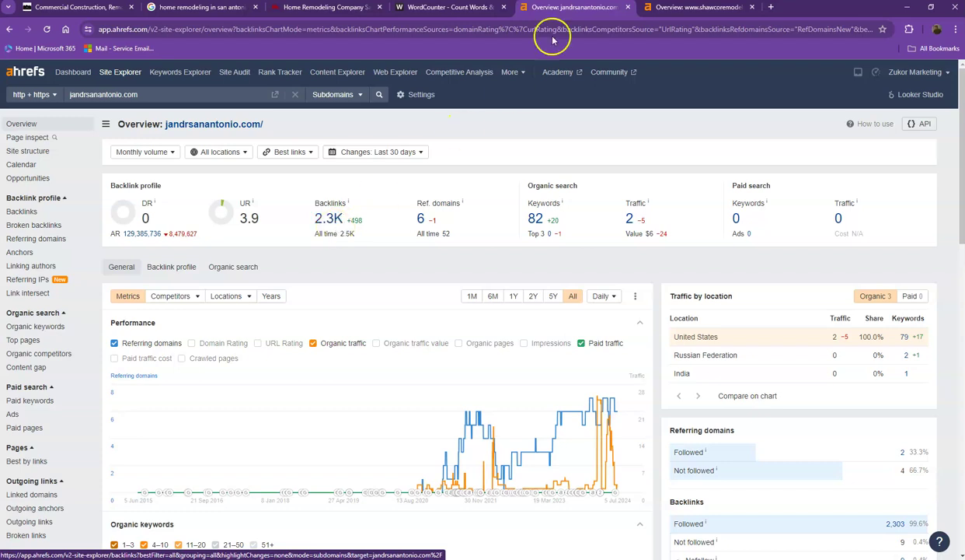
{"action": "left_click", "coordinate": [689, 12]}
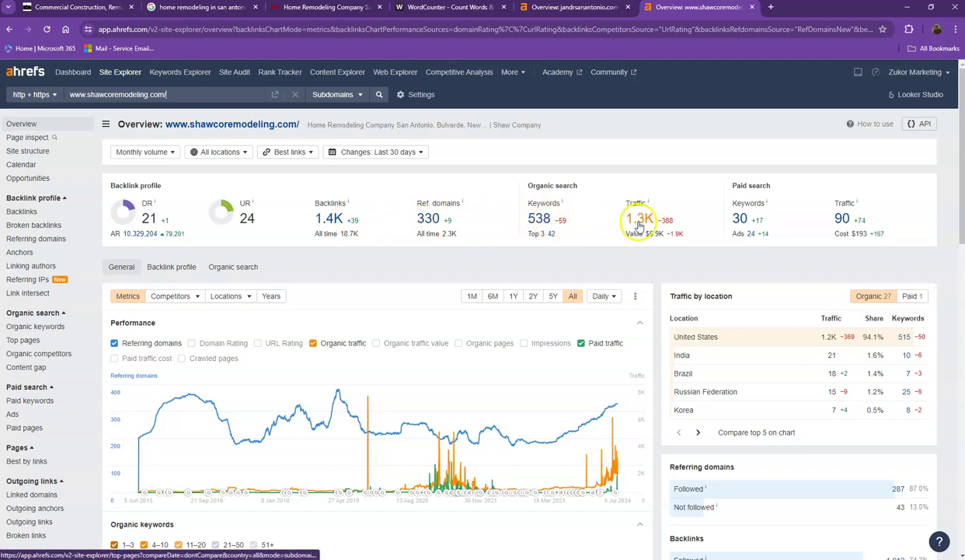
Step: Compare the jandrsanantonio.com and shawcoremodeling.com Ahrefs overviews back and forth
{"action": "left_click", "coordinate": [571, 8]}
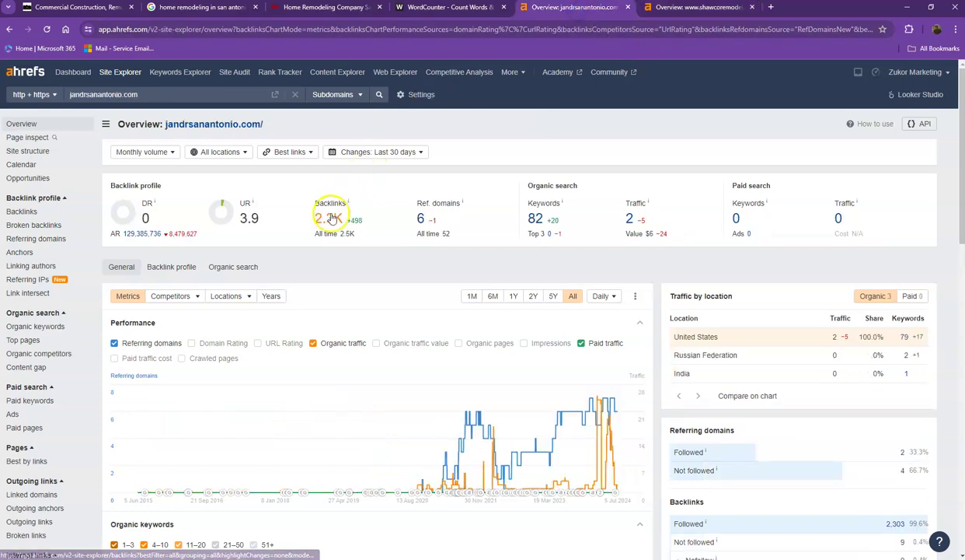
{"action": "left_click", "coordinate": [674, 8]}
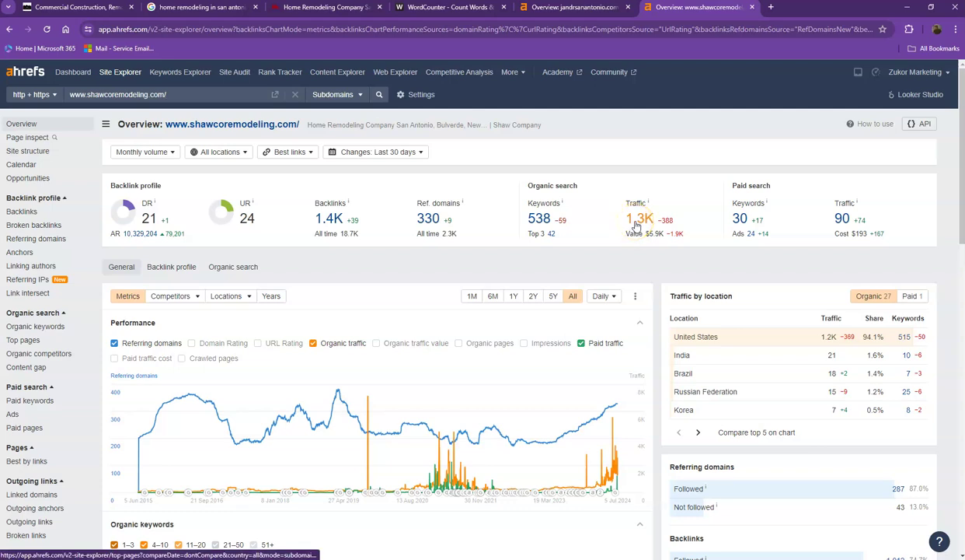
{"action": "left_click", "coordinate": [579, 9]}
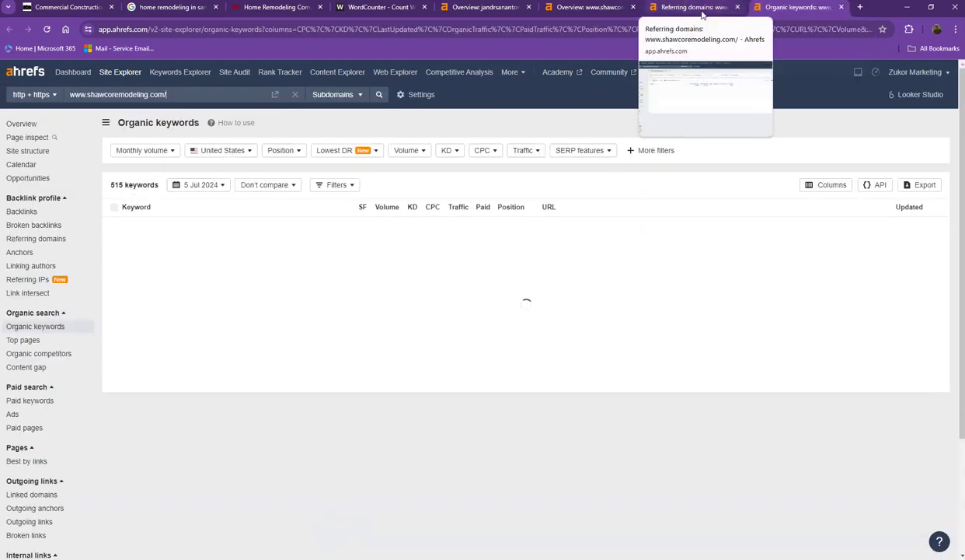
Step: Load pages 2 and 3 of shawcoremodeling.com's referring domains table
{"action": "left_click", "coordinate": [701, 12]}
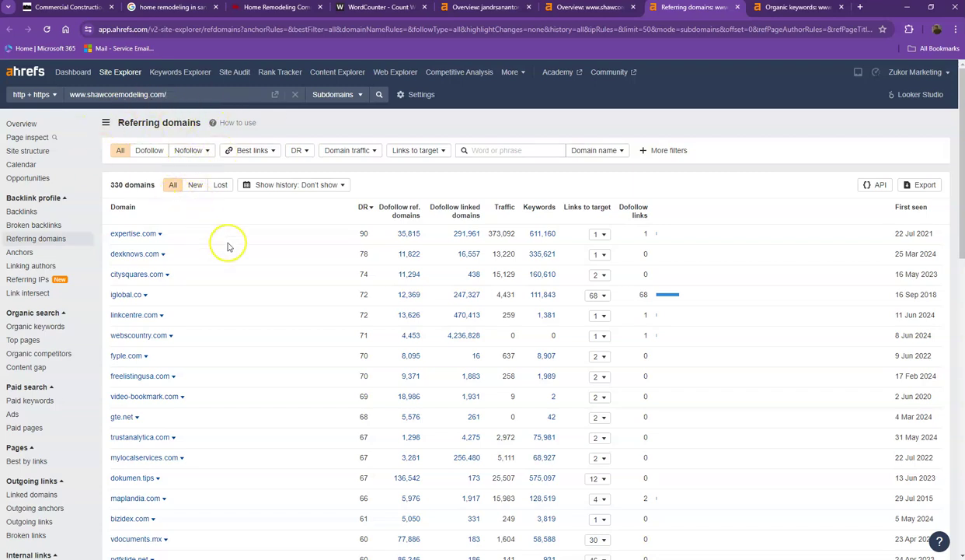
{"action": "scroll", "coordinate": [230, 247], "scroll_direction": "down", "scroll_amount": 1}
{"action": "scroll", "coordinate": [230, 247], "scroll_direction": "down", "scroll_amount": 10}
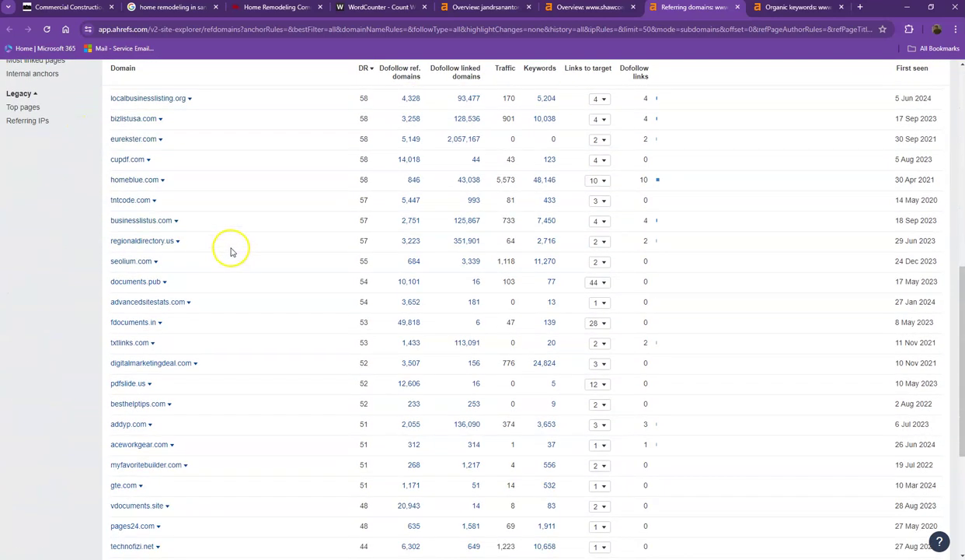
{"action": "scroll", "coordinate": [230, 251], "scroll_direction": "down", "scroll_amount": 5}
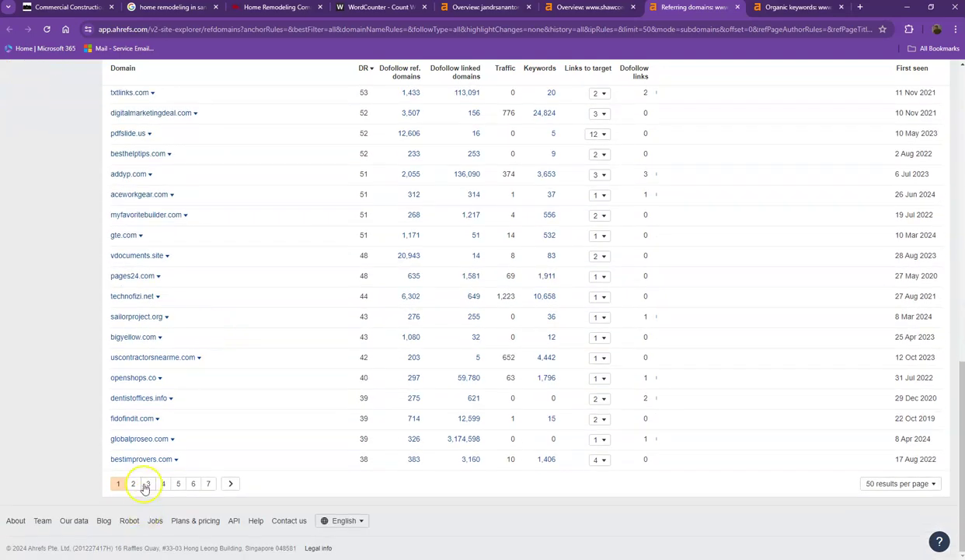
{"action": "left_click", "coordinate": [135, 483]}
{"action": "scroll", "coordinate": [173, 457], "scroll_direction": "down", "scroll_amount": 5}
{"action": "left_click", "coordinate": [172, 490]}
Step: Browse shawcoremodeling.com's organic keywords through page 2
{"action": "left_click", "coordinate": [790, 9]}
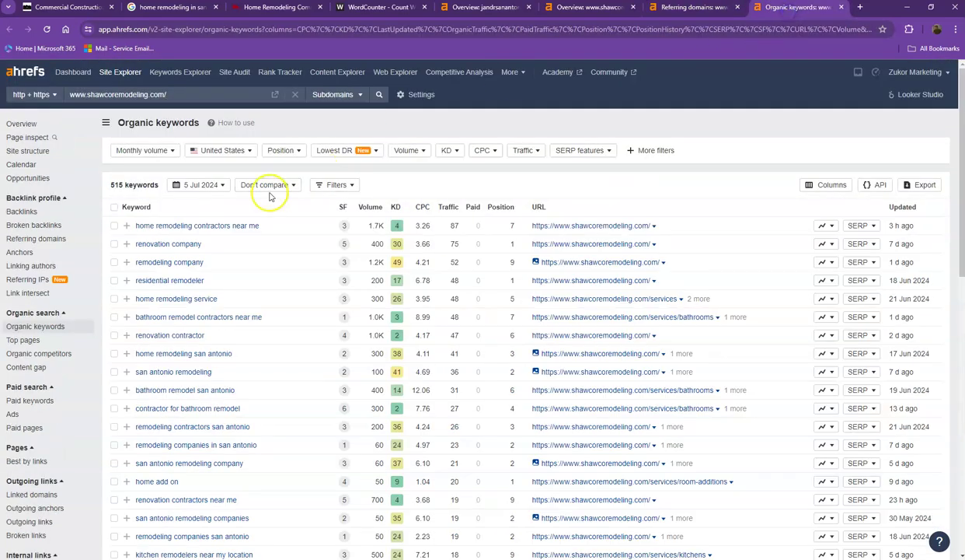
{"action": "scroll", "coordinate": [126, 224], "scroll_direction": "down", "scroll_amount": 6}
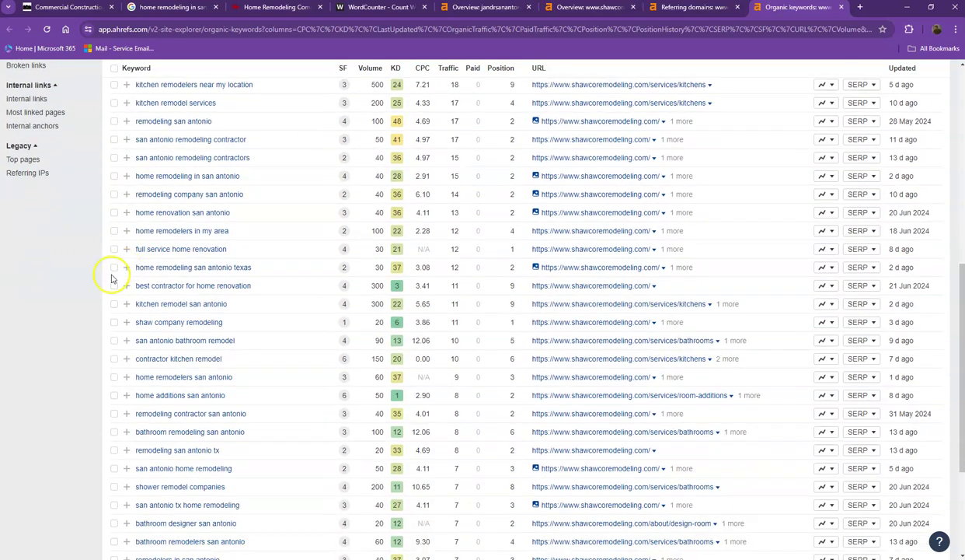
{"action": "scroll", "coordinate": [104, 293], "scroll_direction": "down", "scroll_amount": 3}
{"action": "left_click", "coordinate": [145, 485]}
{"action": "scroll", "coordinate": [194, 443], "scroll_direction": "down", "scroll_amount": 3}
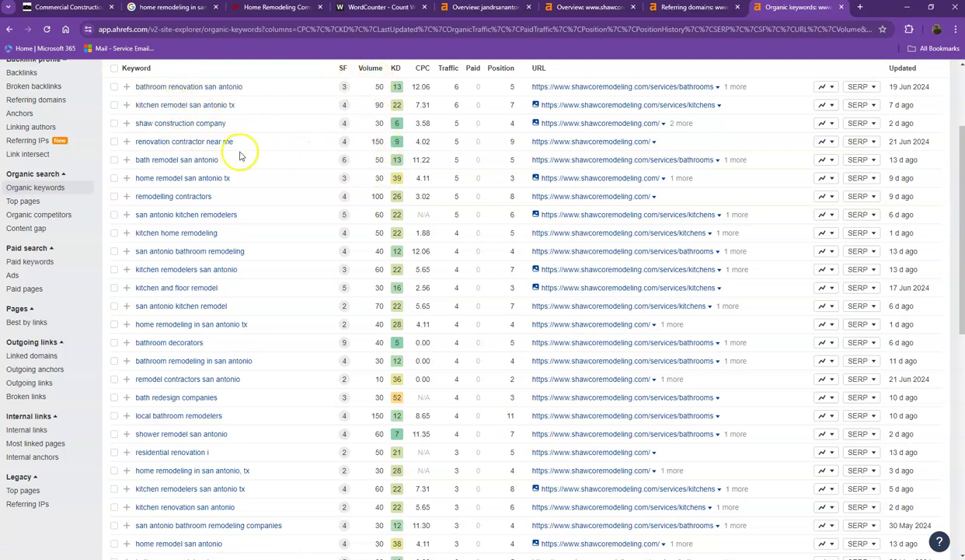
{"action": "scroll", "coordinate": [348, 213], "scroll_direction": "down", "scroll_amount": 2}
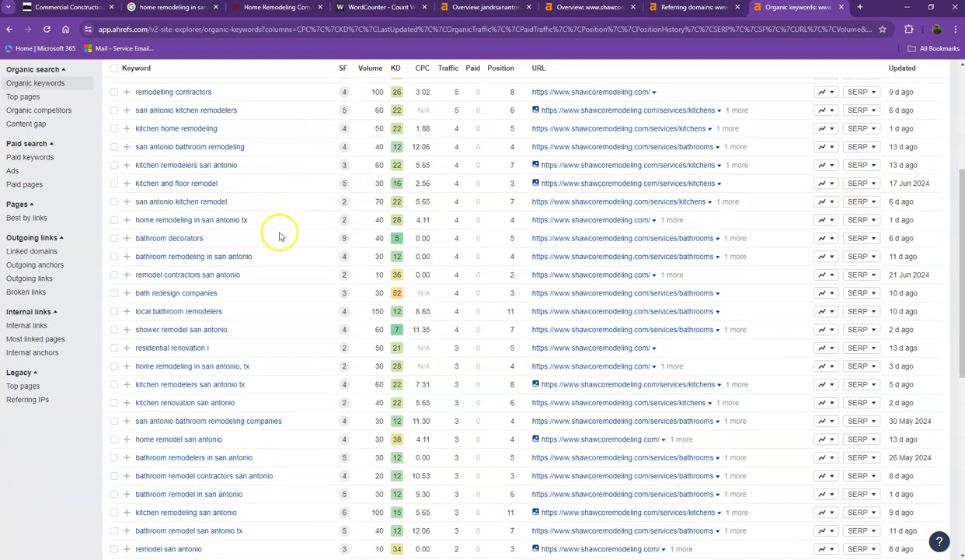
{"action": "scroll", "coordinate": [195, 264], "scroll_direction": "down", "scroll_amount": 2}
{"action": "scroll", "coordinate": [201, 295], "scroll_direction": "down", "scroll_amount": 6}
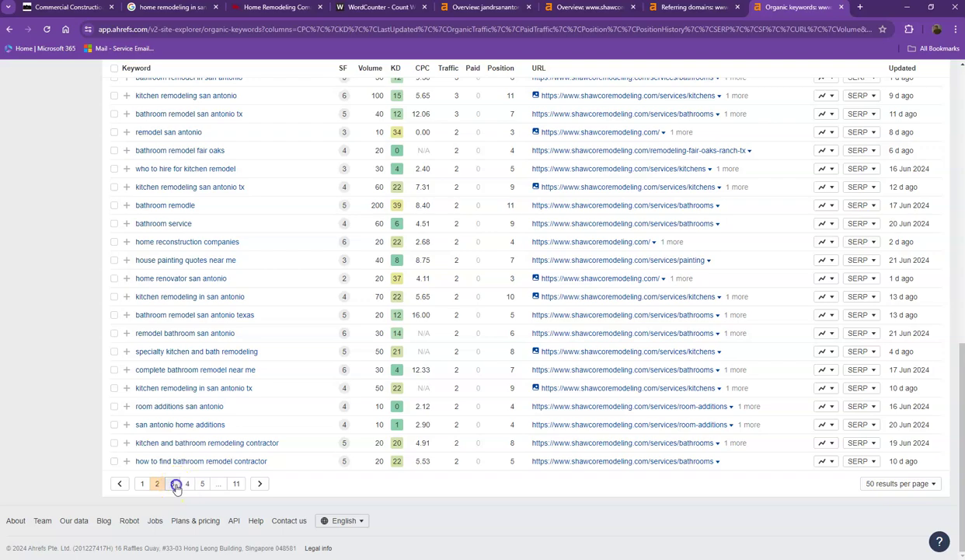
Step: Review keywords page 3, then close the Referring domains and Organic keywords tabs
{"action": "left_click", "coordinate": [176, 484]}
{"action": "scroll", "coordinate": [252, 389], "scroll_direction": "down", "scroll_amount": 1}
{"action": "scroll", "coordinate": [253, 388], "scroll_direction": "down", "scroll_amount": 8}
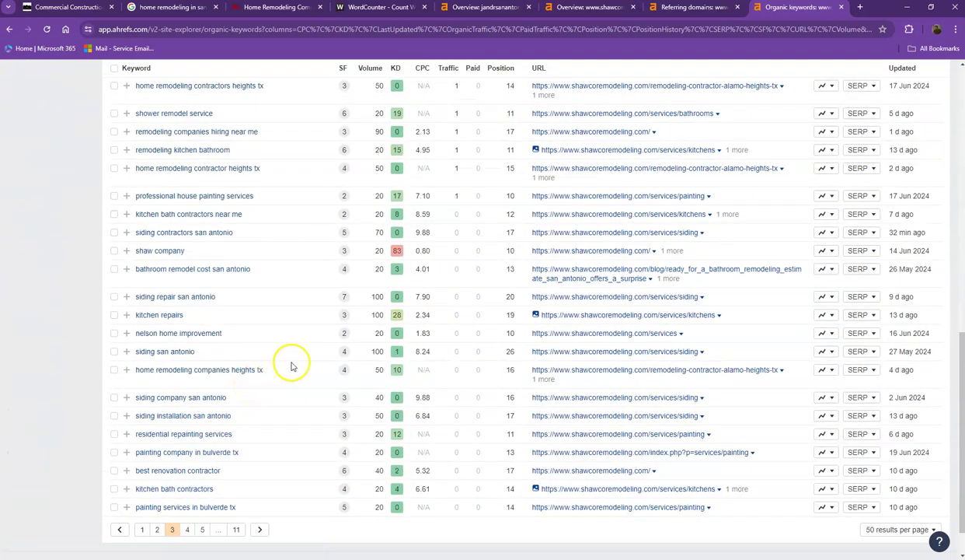
{"action": "scroll", "coordinate": [291, 365], "scroll_direction": "down", "scroll_amount": 1}
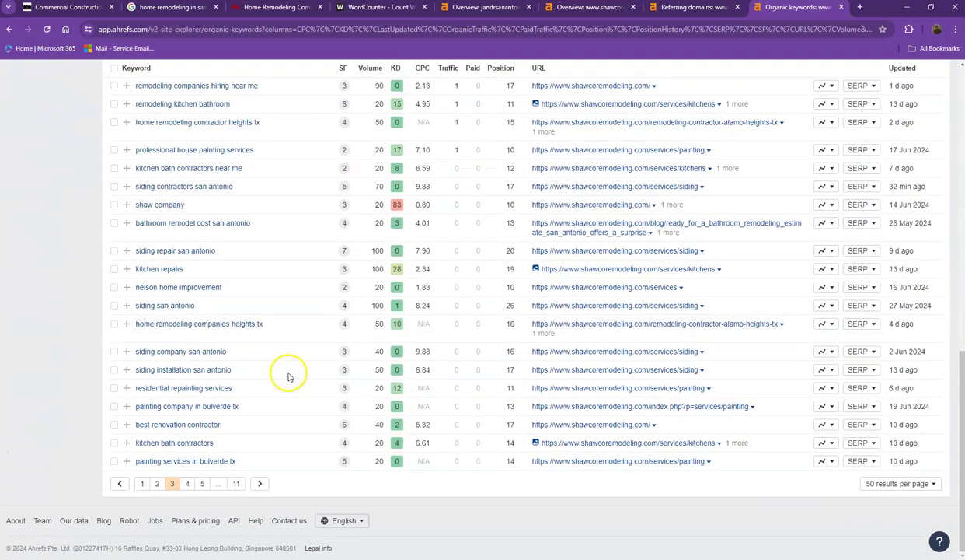
{"action": "left_click", "coordinate": [739, 7]}
{"action": "left_click", "coordinate": [739, 7]}
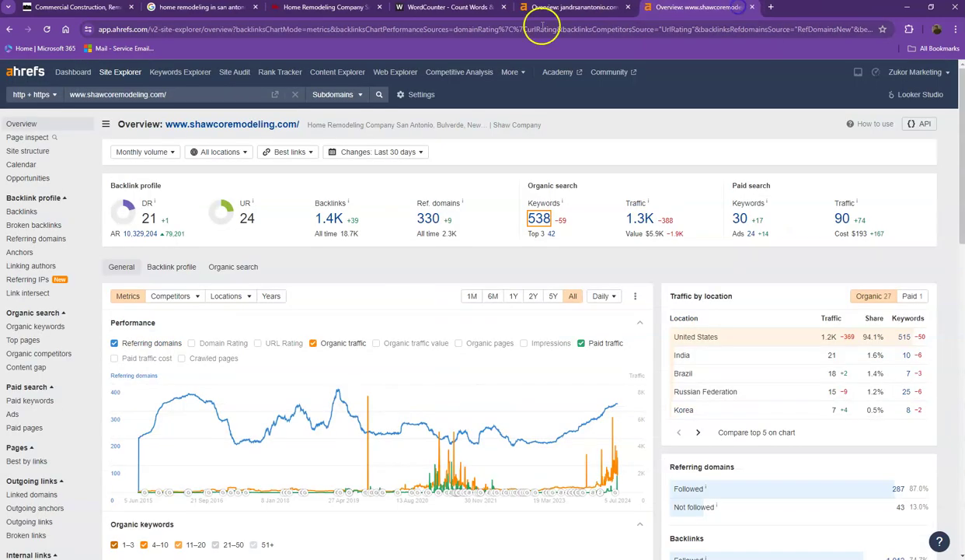
Step: Scroll the J&R site to its project photos and cancel saving the first image
{"action": "left_click", "coordinate": [80, 10]}
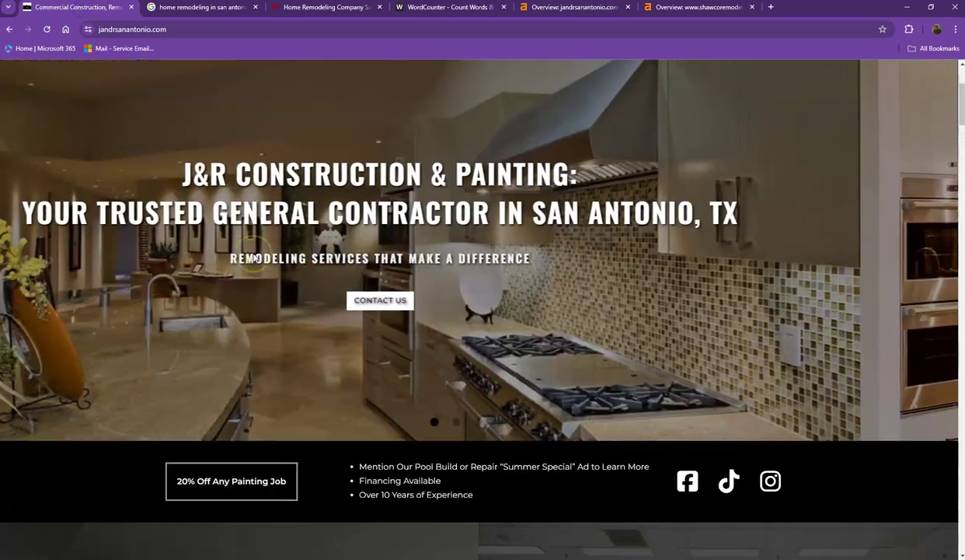
{"action": "scroll", "coordinate": [254, 261], "scroll_direction": "down", "scroll_amount": 15}
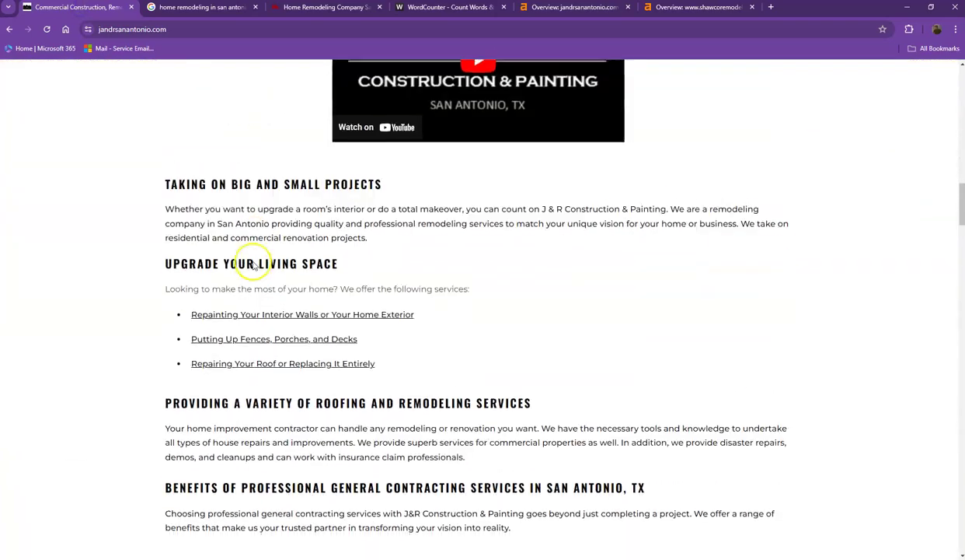
{"action": "scroll", "coordinate": [254, 265], "scroll_direction": "down", "scroll_amount": 20}
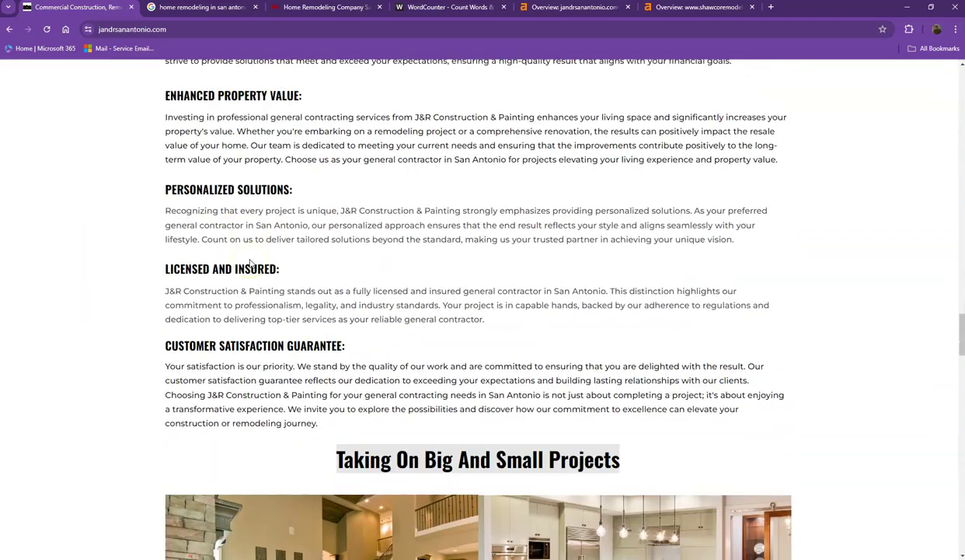
{"action": "scroll", "coordinate": [250, 262], "scroll_direction": "down", "scroll_amount": 5}
{"action": "right_click", "coordinate": [285, 201]}
{"action": "left_click", "coordinate": [314, 225]}
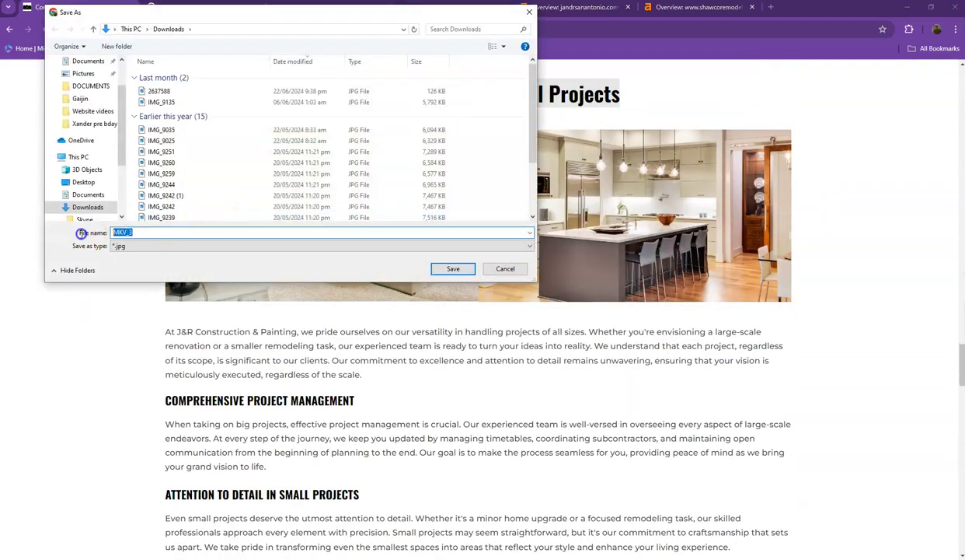
{"action": "left_click", "coordinate": [503, 269]}
Step: Start saving the kitchen image, edit the file name, then cancel without saving
{"action": "right_click", "coordinate": [579, 187]}
{"action": "left_click", "coordinate": [610, 211]}
{"action": "left_click", "coordinate": [186, 234]}
{"action": "left_click", "coordinate": [504, 268]}
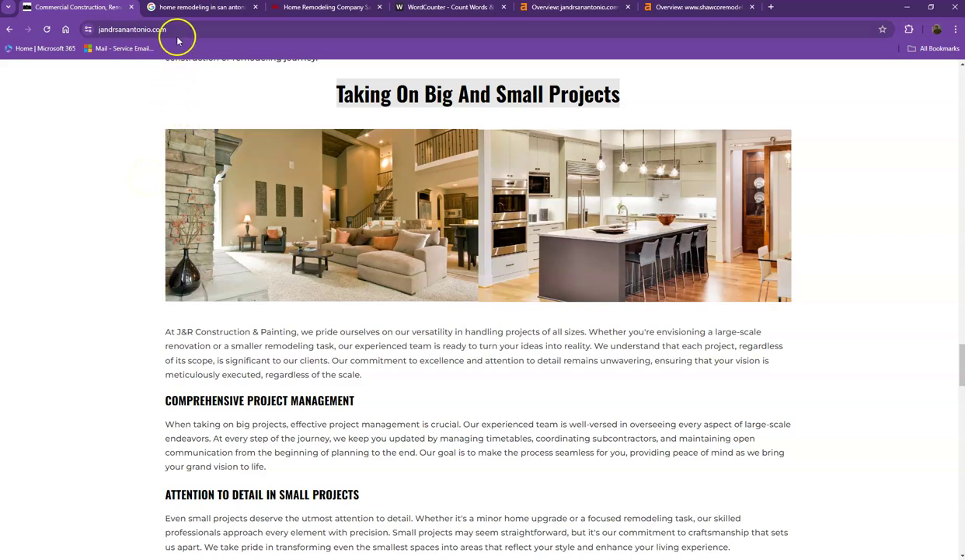
{"action": "left_click", "coordinate": [196, 7]}
{"action": "scroll", "coordinate": [45, 215], "scroll_direction": "up", "scroll_amount": 4}
{"action": "left_click_drag", "start_coordinate": [104, 209], "coordinate": [368, 380]}
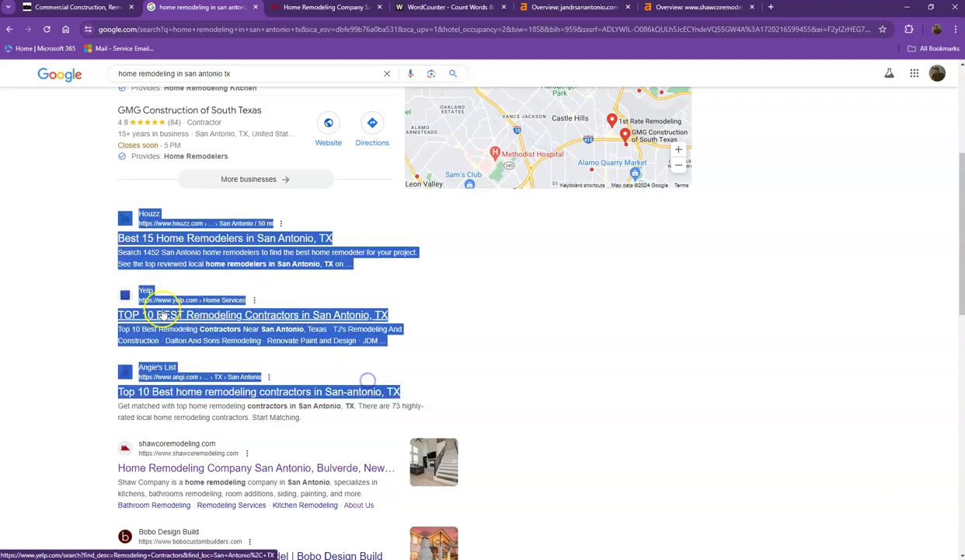
{"action": "left_click", "coordinate": [87, 250]}
{"action": "scroll", "coordinate": [118, 276], "scroll_direction": "up", "scroll_amount": 3}
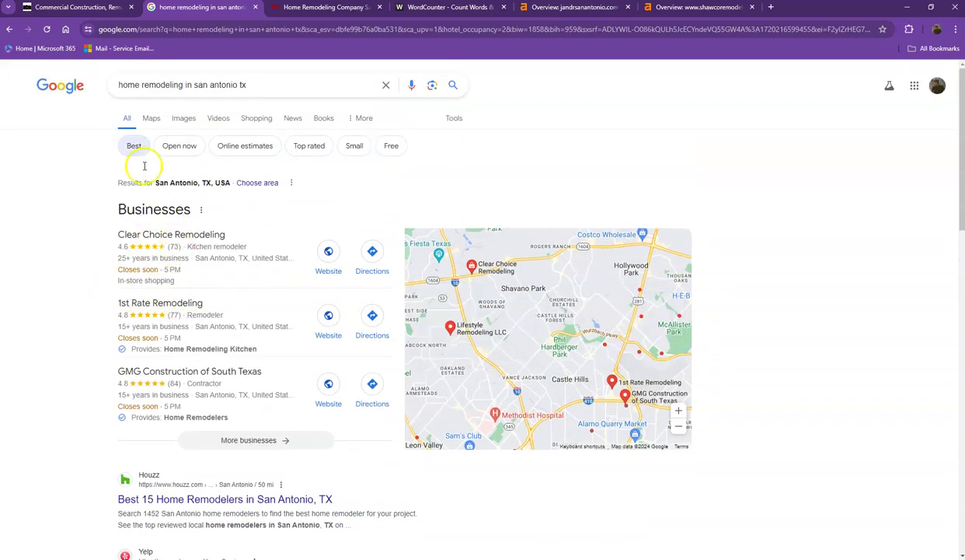
{"action": "left_click", "coordinate": [66, 8]}
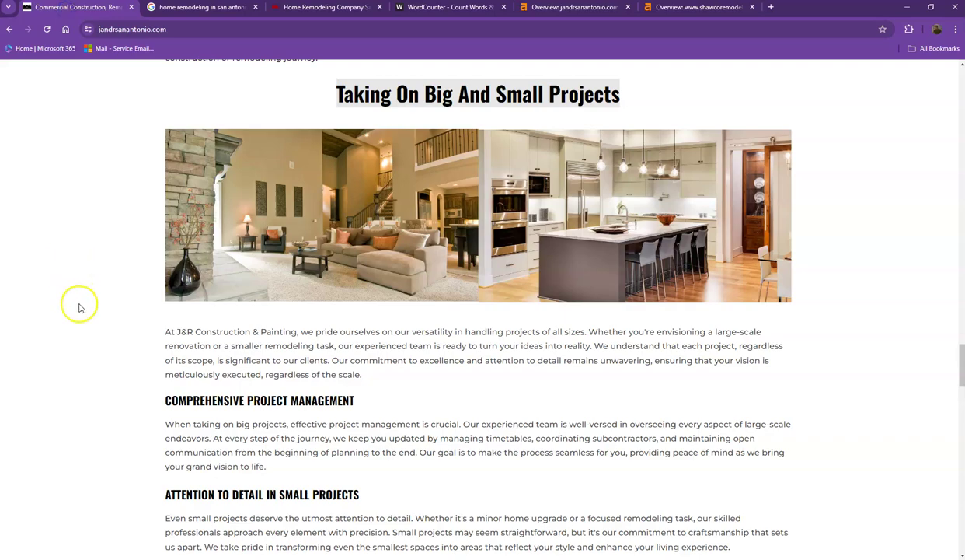
{"action": "scroll", "coordinate": [78, 306], "scroll_direction": "up", "scroll_amount": 8}
{"action": "scroll", "coordinate": [84, 315], "scroll_direction": "up", "scroll_amount": 3}
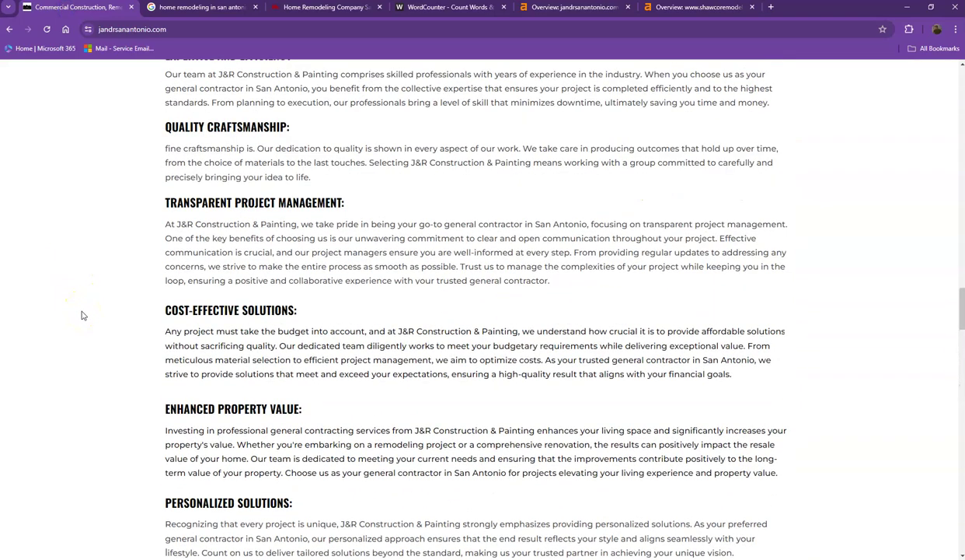
{"action": "scroll", "coordinate": [155, 310], "scroll_direction": "up", "scroll_amount": 5}
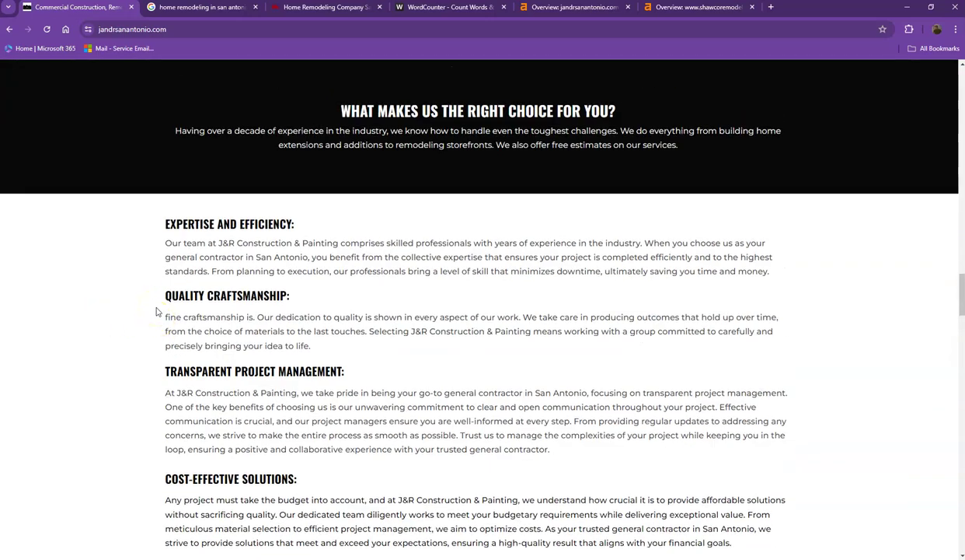
{"action": "scroll", "coordinate": [156, 311], "scroll_direction": "up", "scroll_amount": 12}
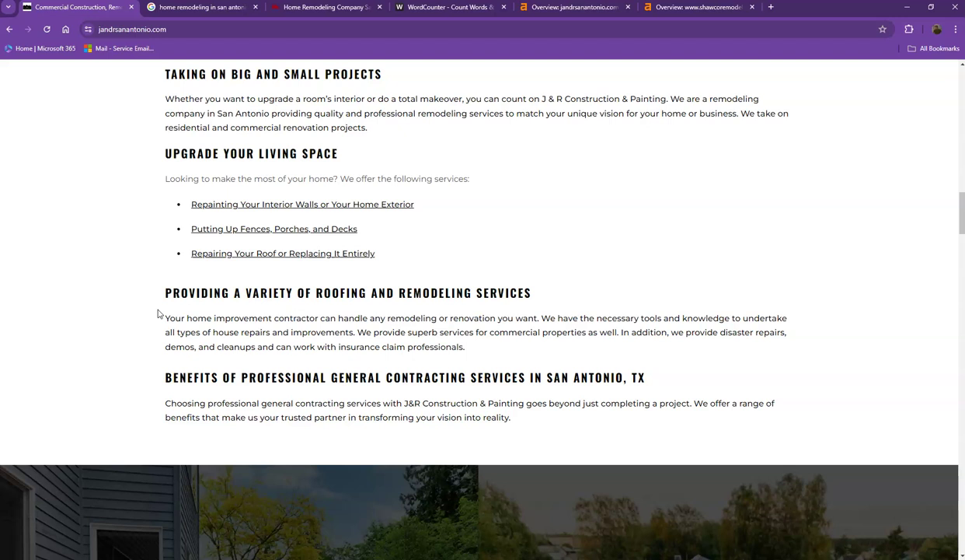
{"action": "scroll", "coordinate": [156, 317], "scroll_direction": "up", "scroll_amount": 9}
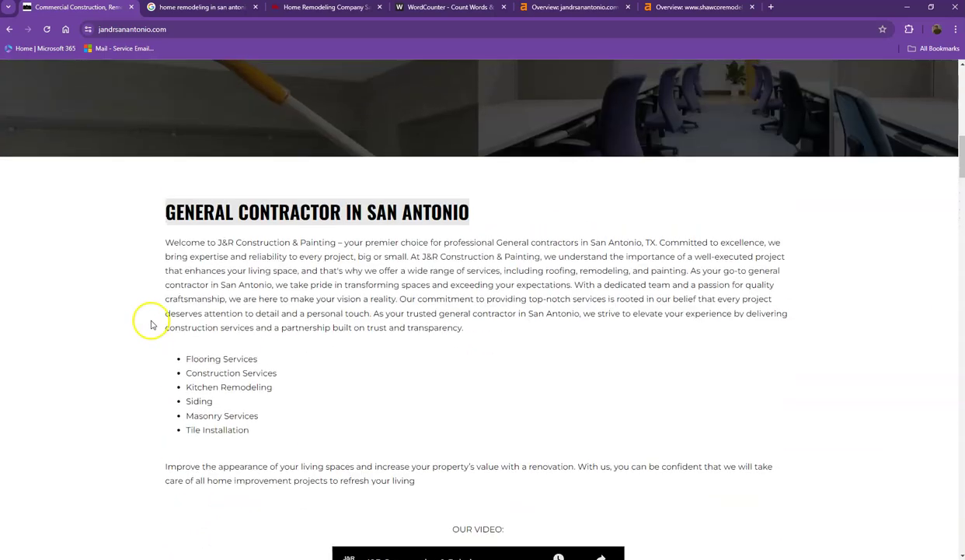